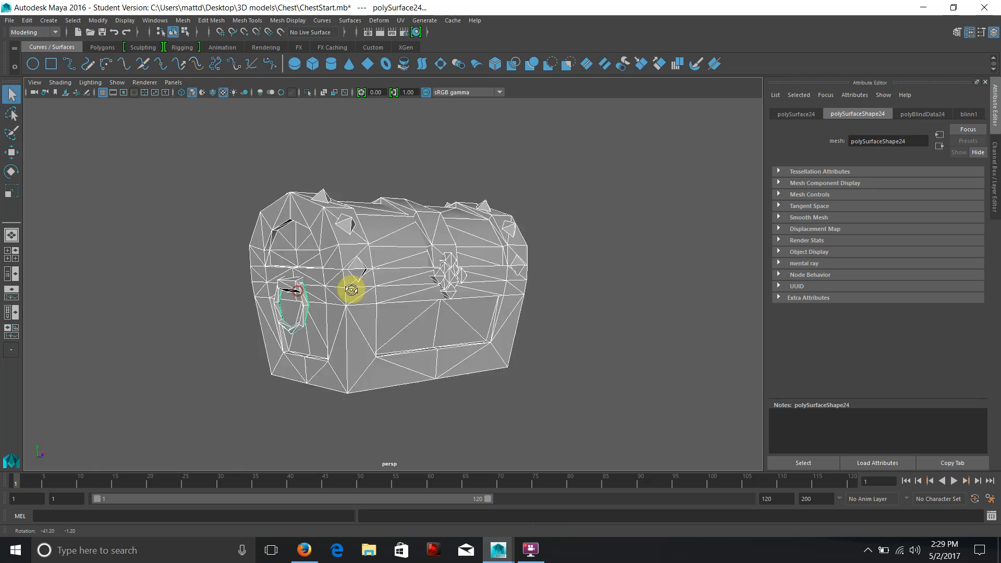
# - Open the UV Editor for the selected chest meshes and switch the UV layout to face selection
pyautogui.keyDown('alt'); pyautogui.moveTo(265, 298); pyautogui.dragTo(495, 250); pyautogui.keyUp('alt')
pyautogui.click(400, 21)
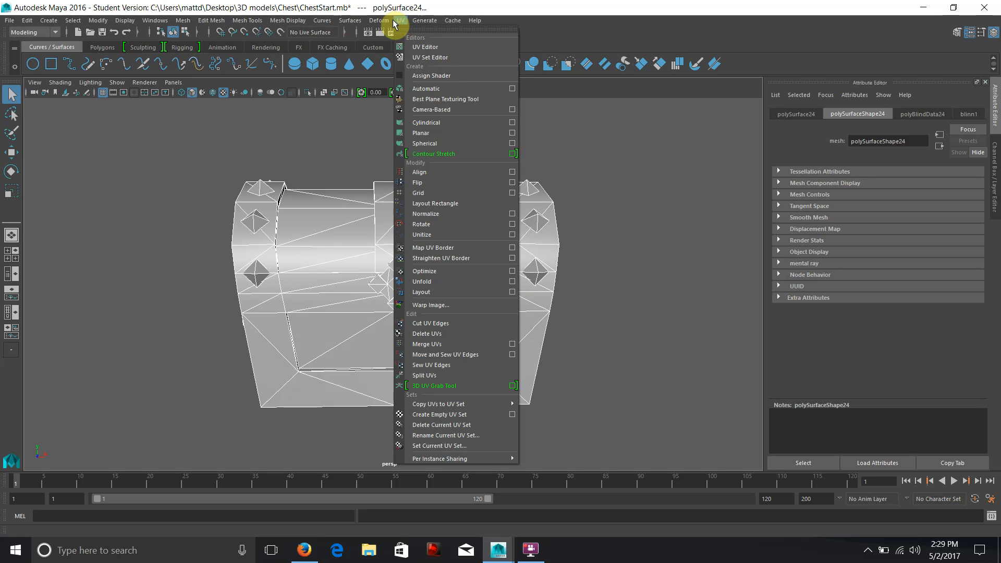
pyautogui.click(425, 47)
pyautogui.moveTo(585, 81); pyautogui.dragTo(795, 59)
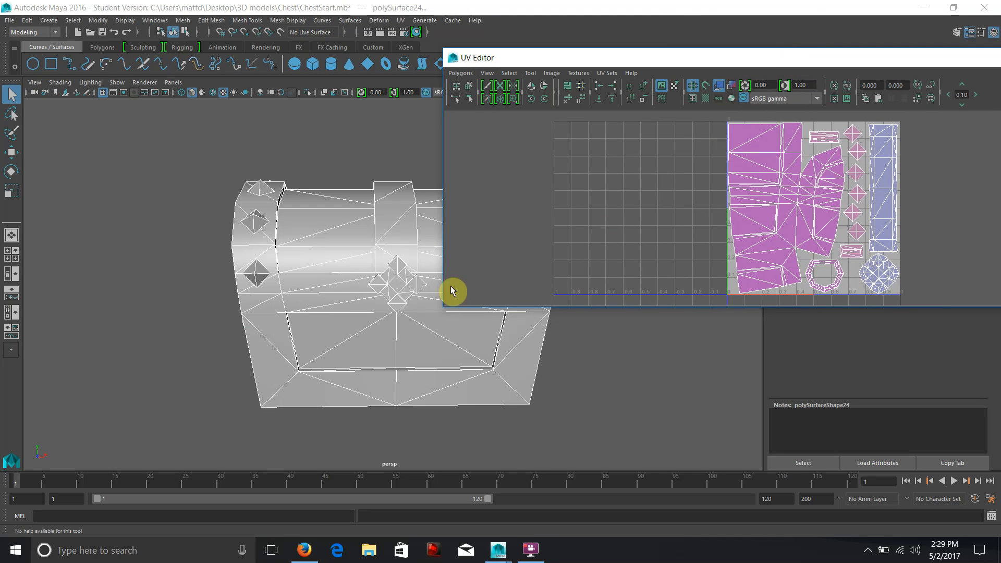
pyautogui.rightClick(796, 180)
pyautogui.moveTo(795, 179); pyautogui.dragTo(801, 210, button='right')
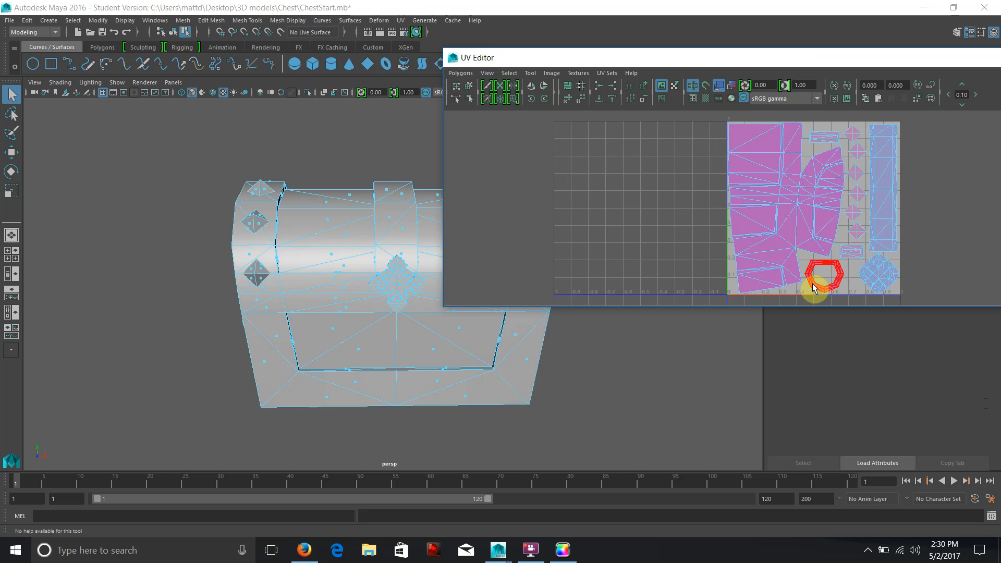
# - Preview the chest's UVs with the checkered tiles display, select all the faces in the layout, and close the UV Editor
pyautogui.click(706, 98)
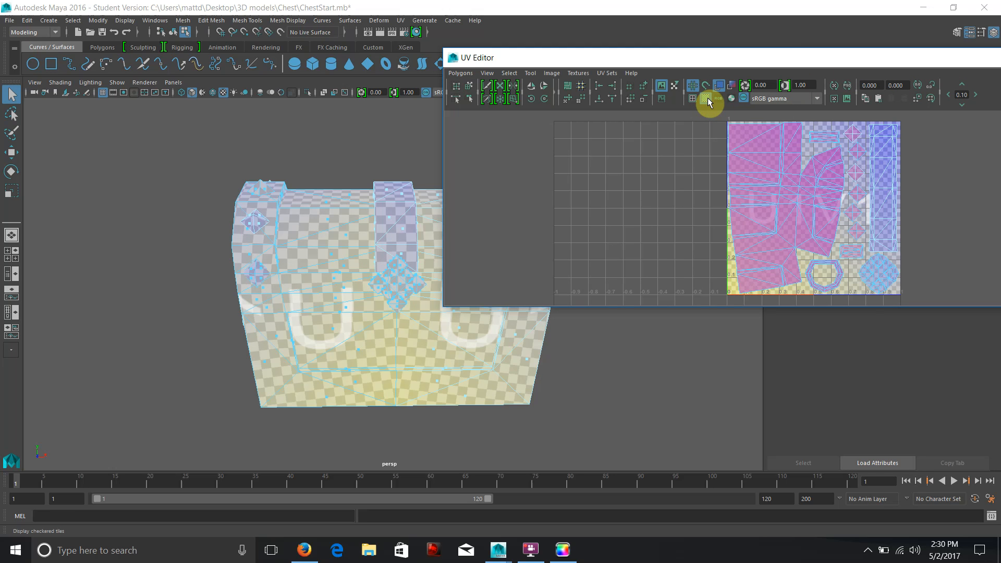
pyautogui.click(707, 98)
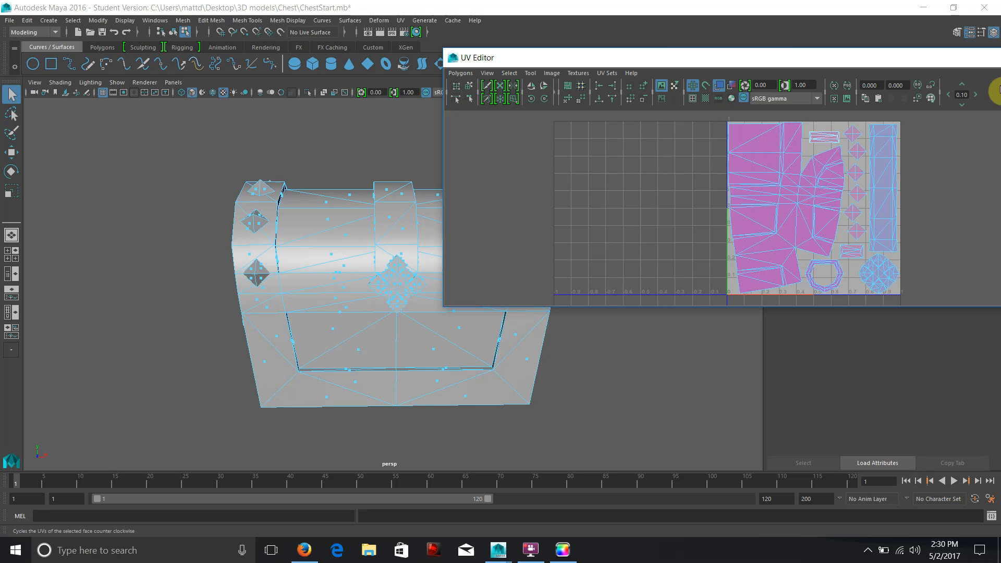
pyautogui.moveTo(801, 63); pyautogui.dragTo(569, 66)
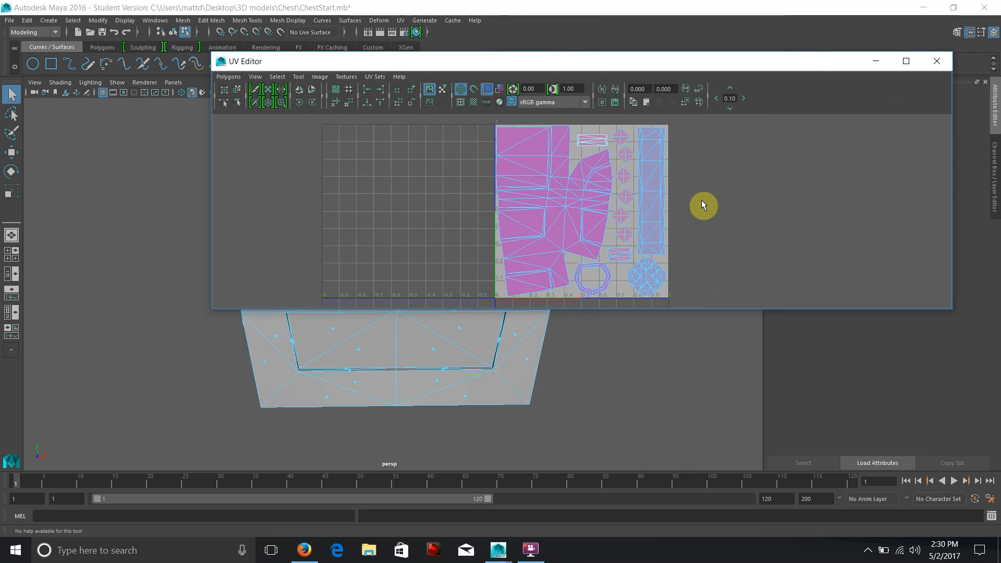
pyautogui.moveTo(494, 123); pyautogui.dragTo(703, 308)
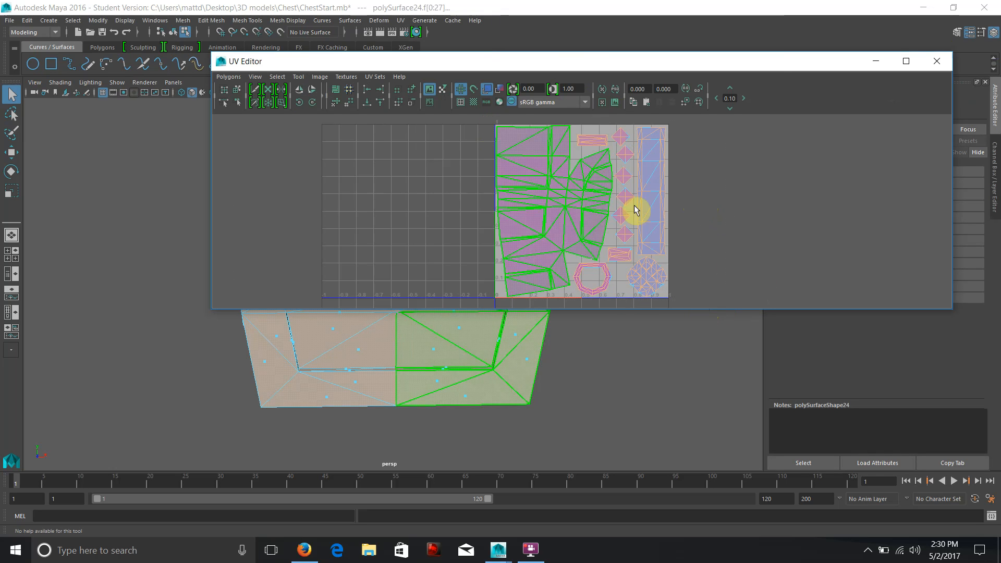
pyautogui.click(936, 61)
# - Return to object mode and center the pivot of the pyramid stud on the front corner of the chest lid
pyautogui.moveTo(458, 194); pyautogui.dragTo(484, 183, button='right')
pyautogui.click(395, 211)
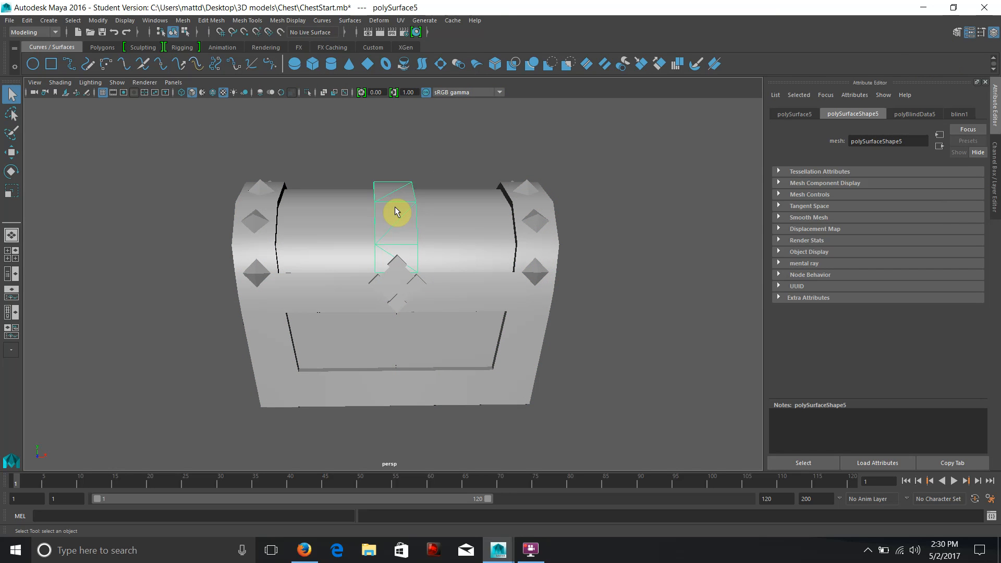
pyautogui.keyDown('alt'); pyautogui.moveTo(383, 208); pyautogui.dragTo(277, 192); pyautogui.keyUp('alt')
pyautogui.click(292, 186)
pyautogui.press('w')
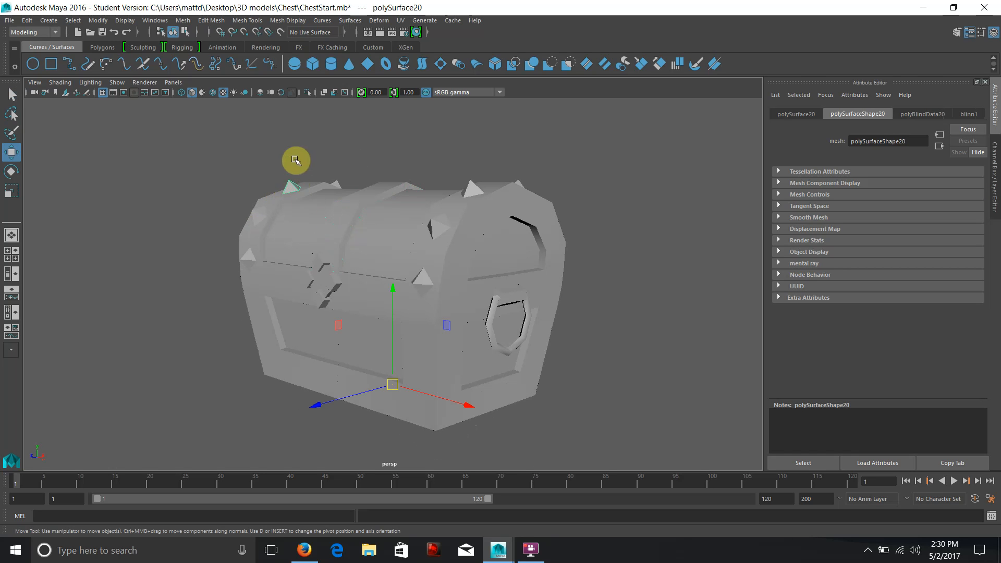
pyautogui.click(97, 20)
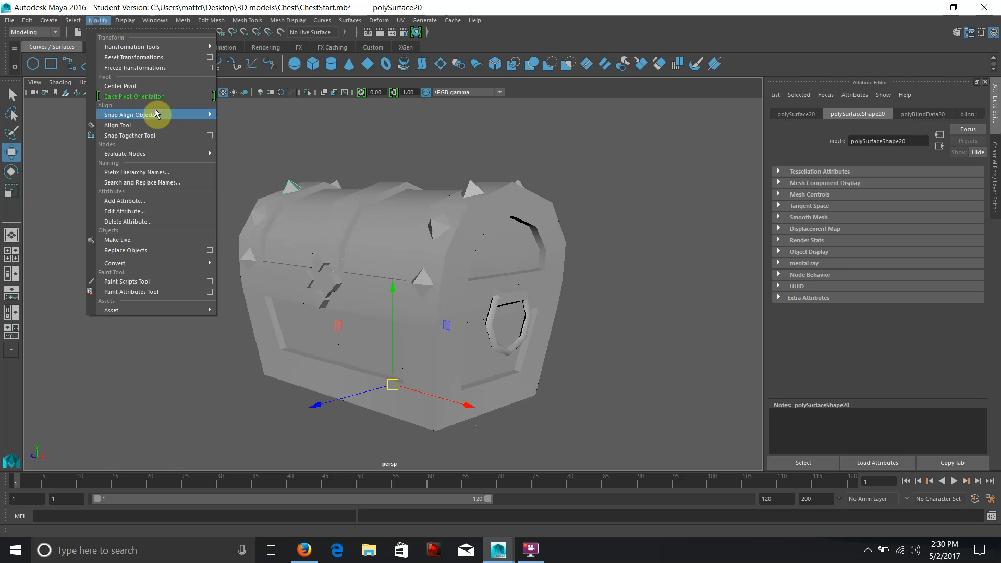
pyautogui.click(140, 86)
# - Try to move the stud off the lid and examine its back faces up close
pyautogui.moveTo(292, 186); pyautogui.dragTo(259, 149)
pyautogui.keyDown('alt'); pyautogui.moveTo(295, 177); pyautogui.dragTo(261, 214); pyautogui.keyUp('alt')
pyautogui.press('f')
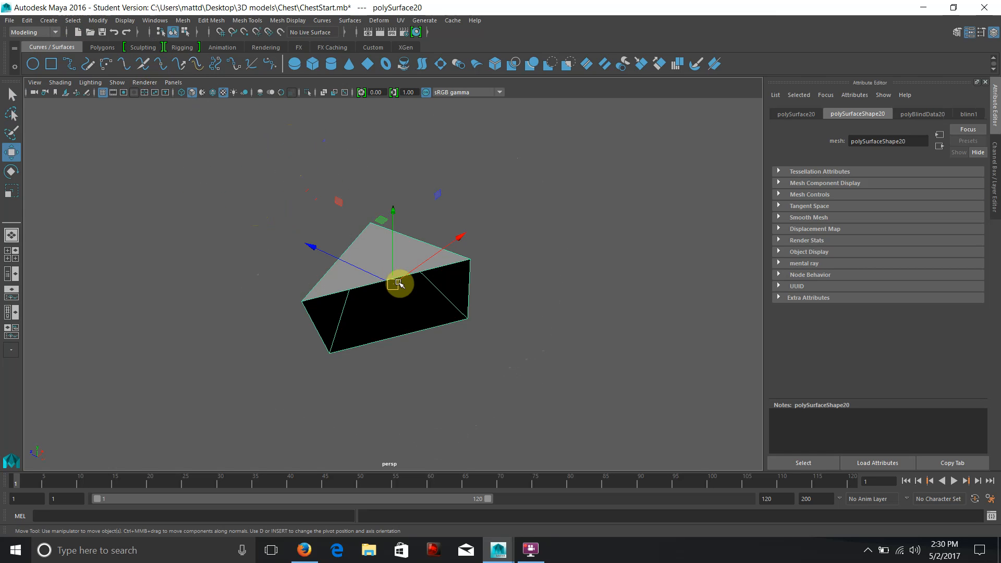
pyautogui.scroll(5, 399, 283)
pyautogui.keyDown('alt'); pyautogui.moveTo(520, 301); pyautogui.dragTo(507, 272); pyautogui.keyUp('alt')
pyautogui.keyDown('alt'); pyautogui.moveTo(323, 270); pyautogui.dragTo(485, 292); pyautogui.keyUp('alt')
pyautogui.scroll(-5, 578, 295)
# - Turn on two-sided lighting for the perspective view
pyautogui.click(90, 82)
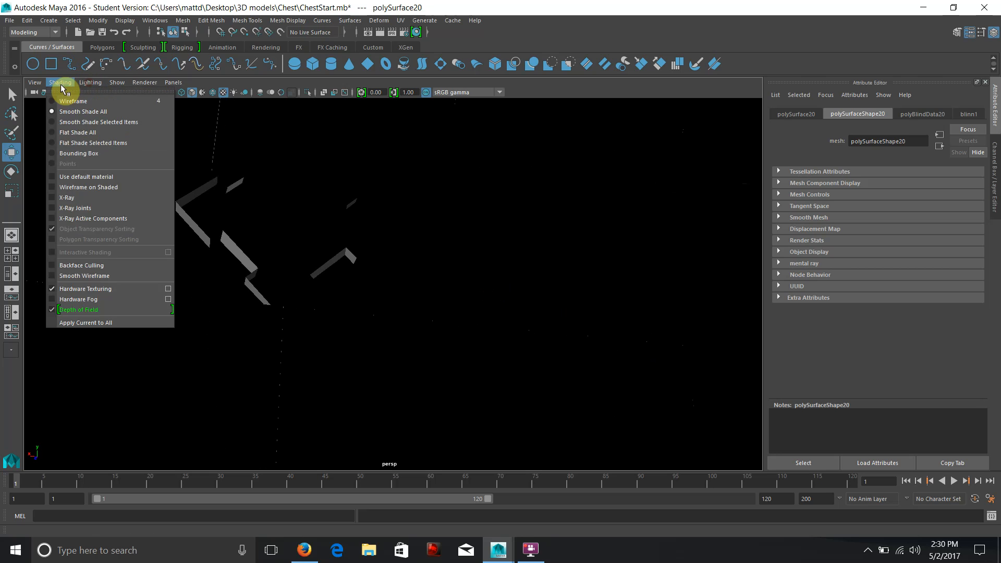
pyautogui.click(107, 155)
pyautogui.keyDown('alt'); pyautogui.moveTo(443, 259); pyautogui.dragTo(520, 244); pyautogui.keyUp('alt')
pyautogui.keyDown('alt'); pyautogui.moveTo(575, 273); pyautogui.dragTo(212, 271, button='middle'); pyautogui.keyUp('alt')
pyautogui.keyDown('alt'); pyautogui.moveTo(212, 271); pyautogui.dragTo(486, 201); pyautogui.keyUp('alt')
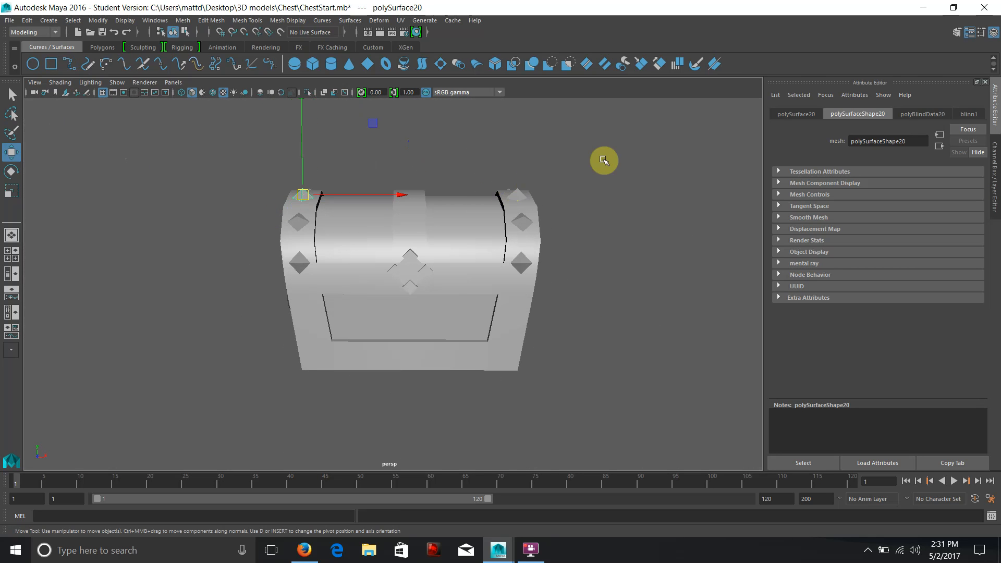
pyautogui.click(26, 20)
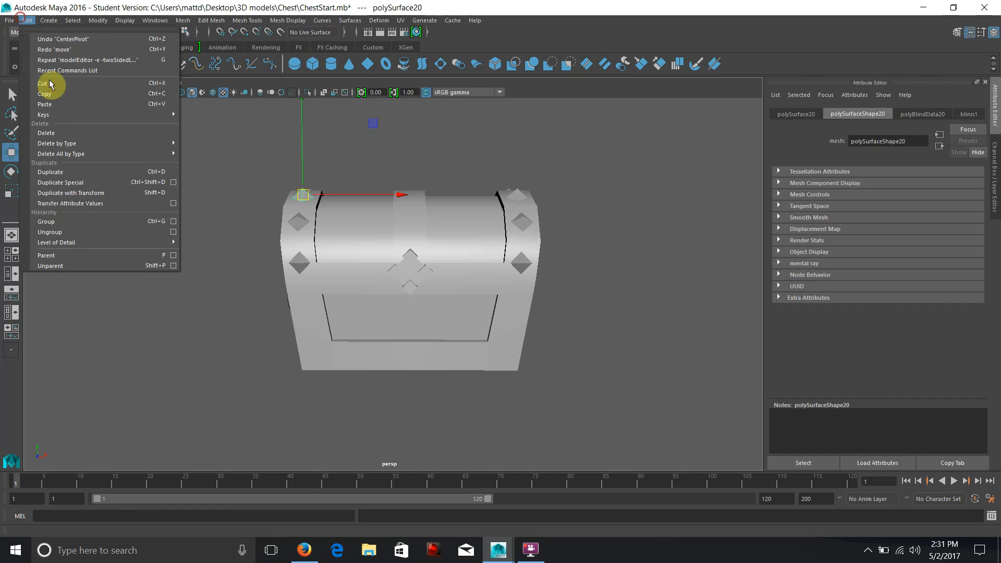
pyautogui.moveTo(117, 152)
pyautogui.click(252, 162)
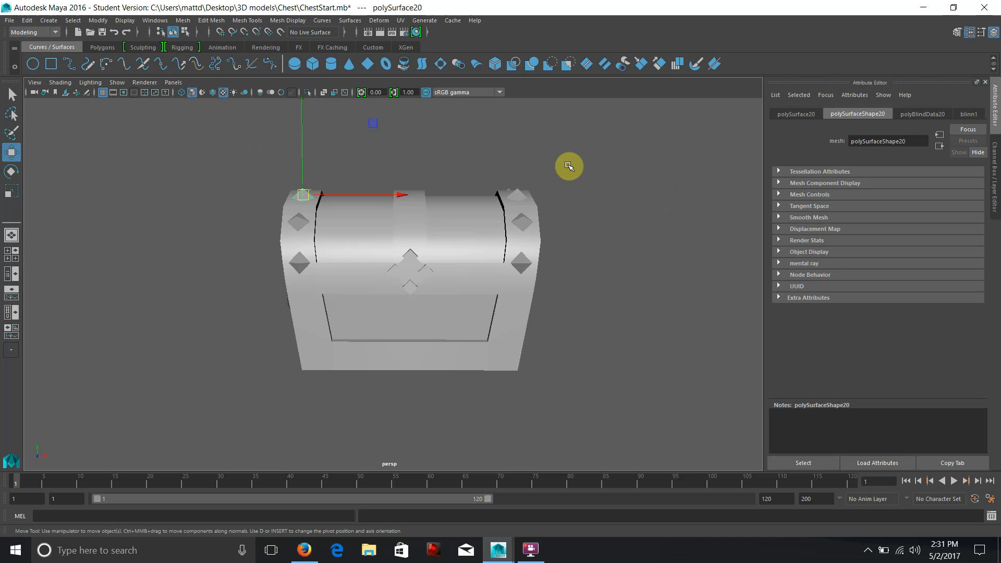
pyautogui.click(165, 158)
pyautogui.moveTo(241, 143); pyautogui.dragTo(633, 423)
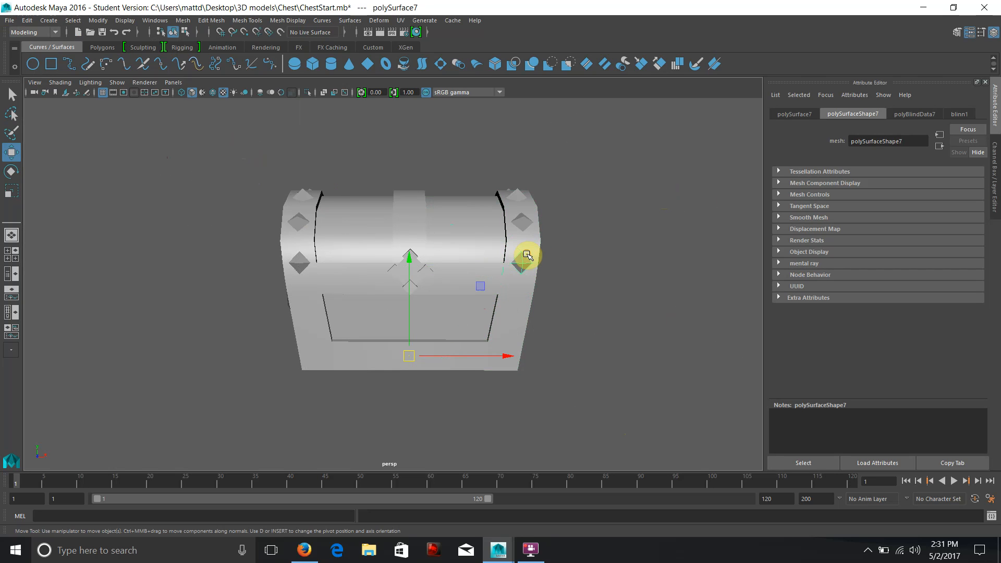
pyautogui.click(526, 194)
pyautogui.click(493, 186)
# - Select all the chest pieces and review their combined UV layout in the UV Editor
pyautogui.moveTo(174, 161); pyautogui.dragTo(625, 501)
pyautogui.click(401, 20)
pyautogui.click(413, 55)
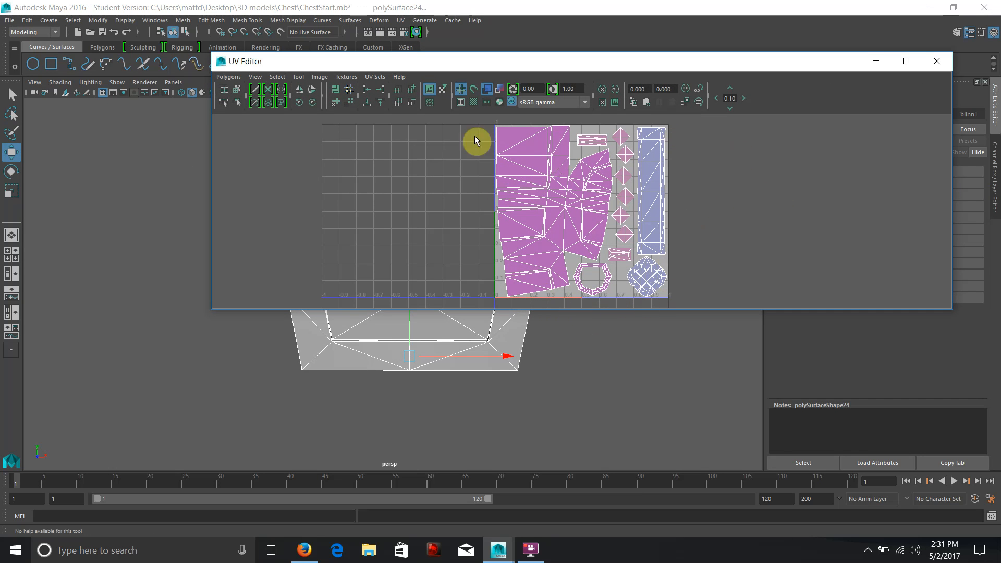
pyautogui.scroll(-4, 571, 201)
pyautogui.scroll(4, 573, 207)
pyautogui.scroll(-1, 576, 208)
pyautogui.click(937, 61)
# - Select every piece of the chest and assign a new Surface Shader material to them
pyautogui.click(194, 118)
pyautogui.moveTo(192, 116); pyautogui.dragTo(672, 436)
pyautogui.rightClick(404, 211)
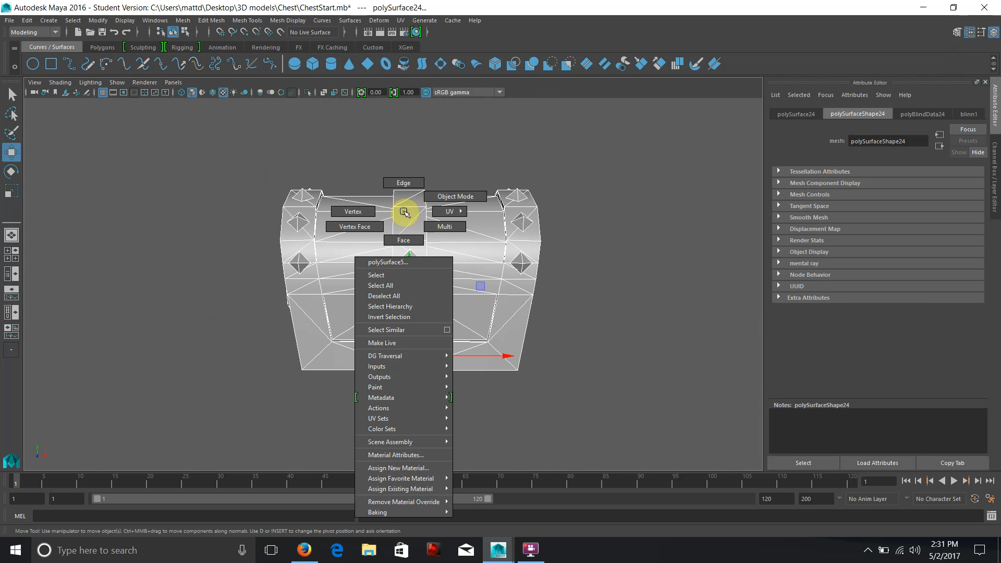
pyautogui.moveTo(404, 211); pyautogui.dragTo(506, 528, button='right')
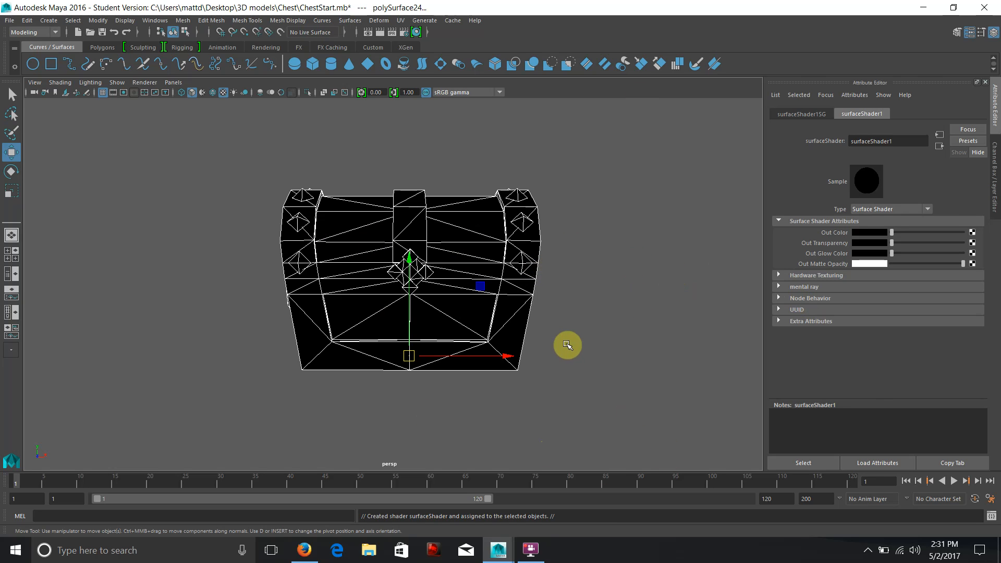
# - Check the load status of the mental ray plug-in Mayatomr.mll in the Plug-in Manager and close the manager
pyautogui.click(166, 23)
pyautogui.moveTo(210, 90)
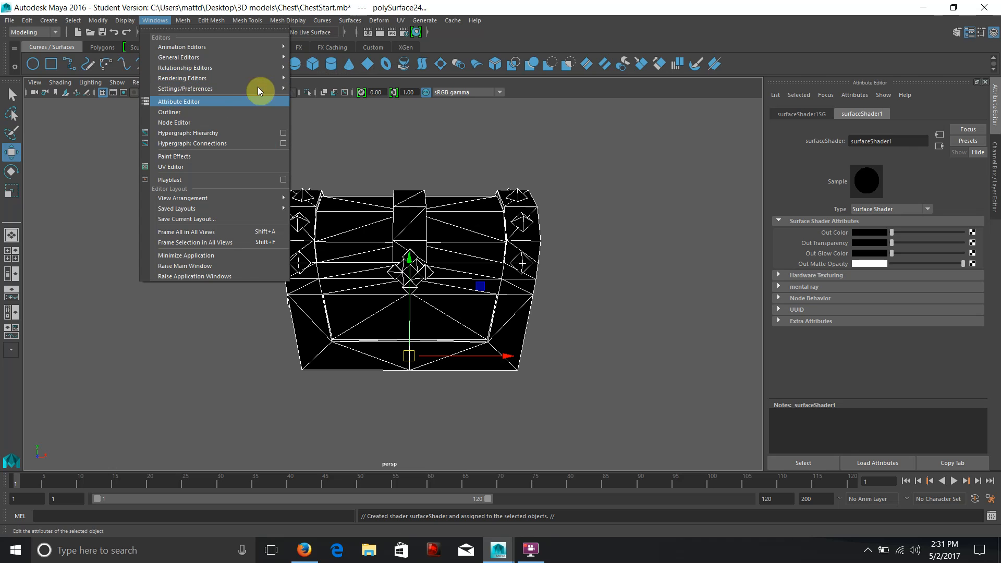
pyautogui.moveTo(260, 89)
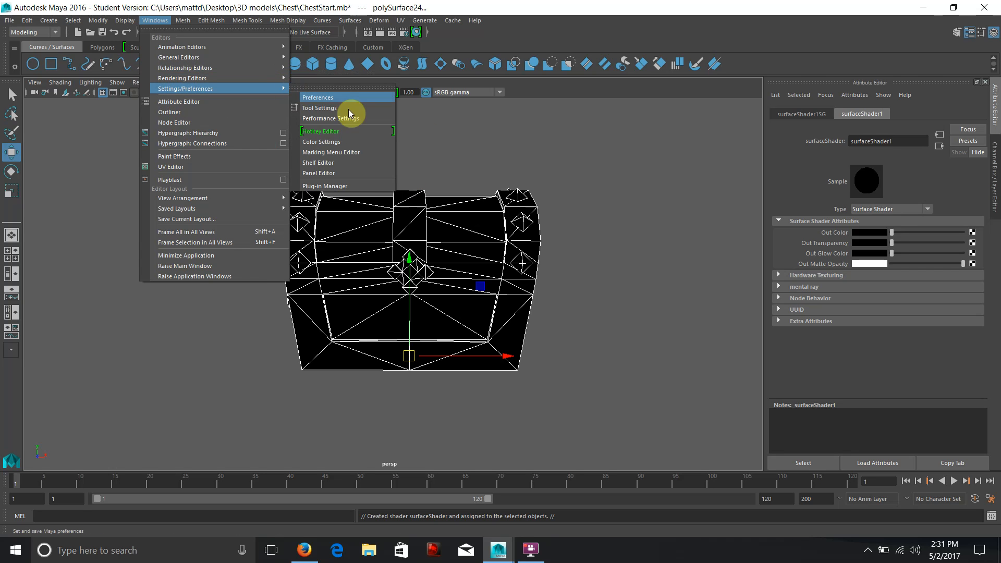
pyautogui.click(359, 185)
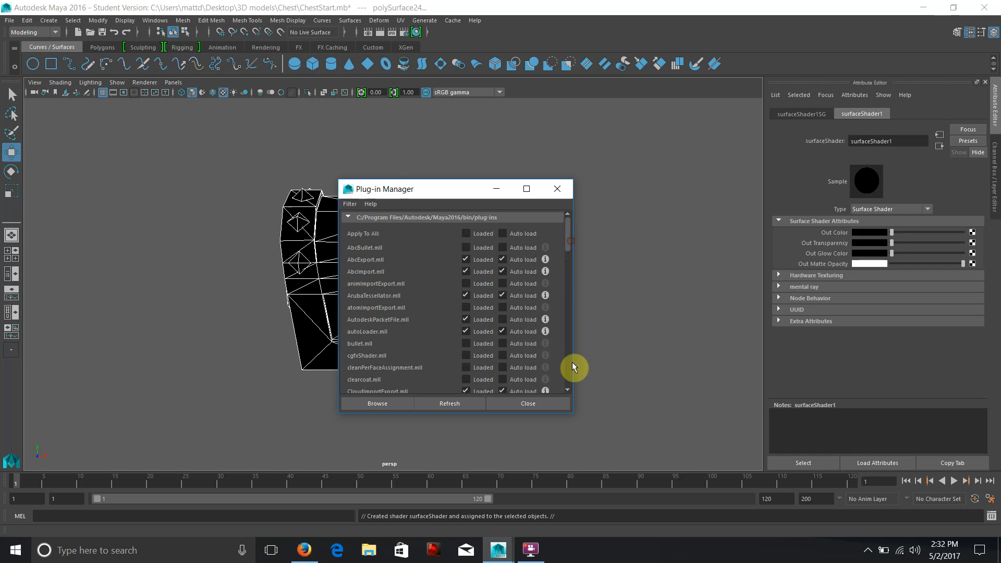
pyautogui.moveTo(576, 248); pyautogui.dragTo(582, 401)
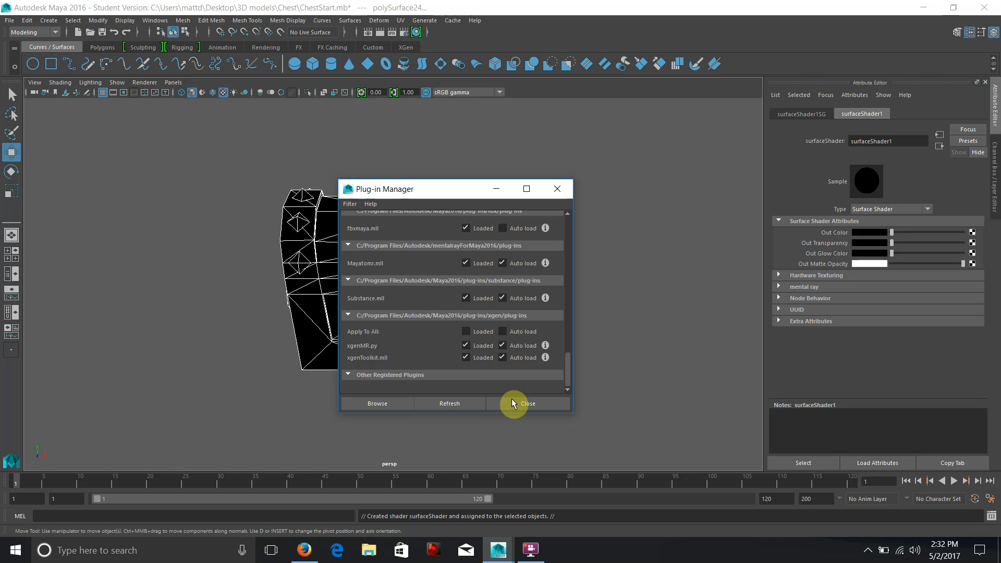
pyautogui.click(553, 403)
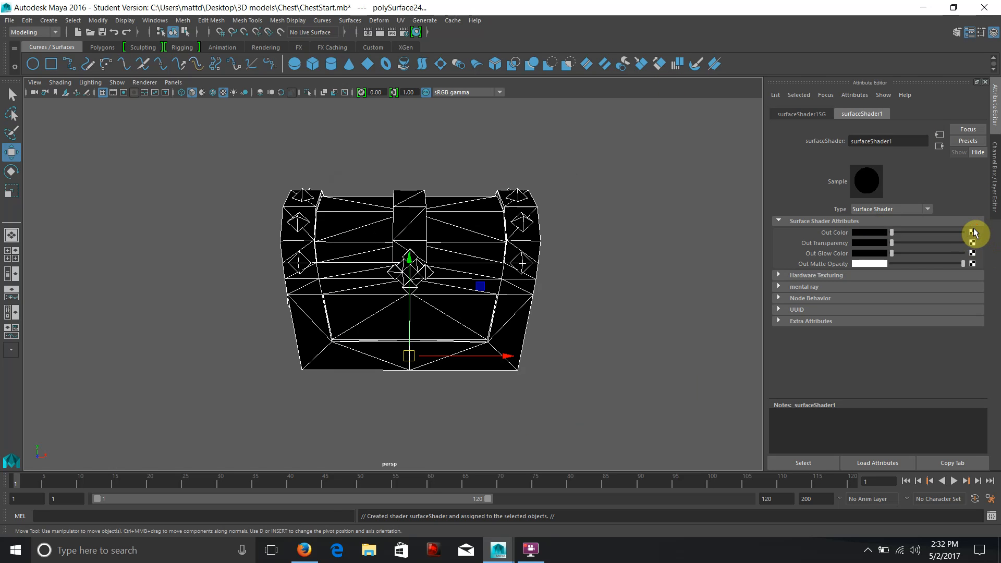
# - Map a mental ray mib_amb_occlusion texture to the surface shader's Out Color
pyautogui.click(972, 232)
pyautogui.moveTo(447, 188); pyautogui.dragTo(674, 84)
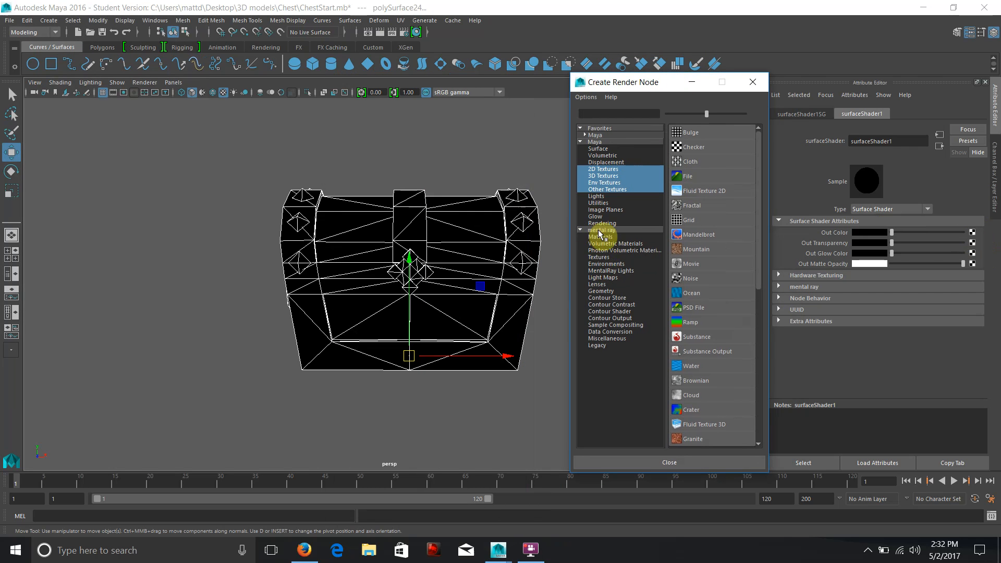
pyautogui.click(596, 257)
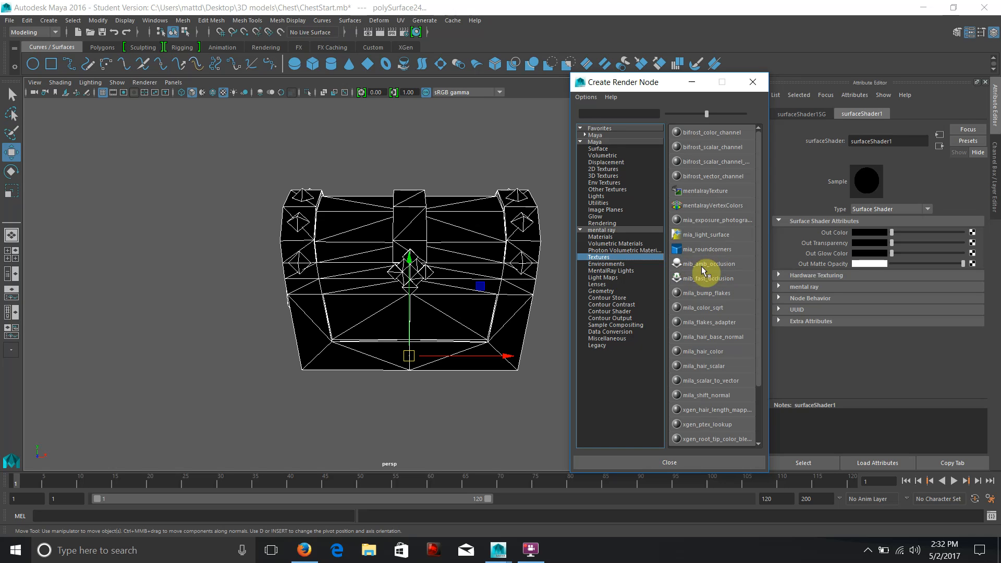
pyautogui.click(713, 261)
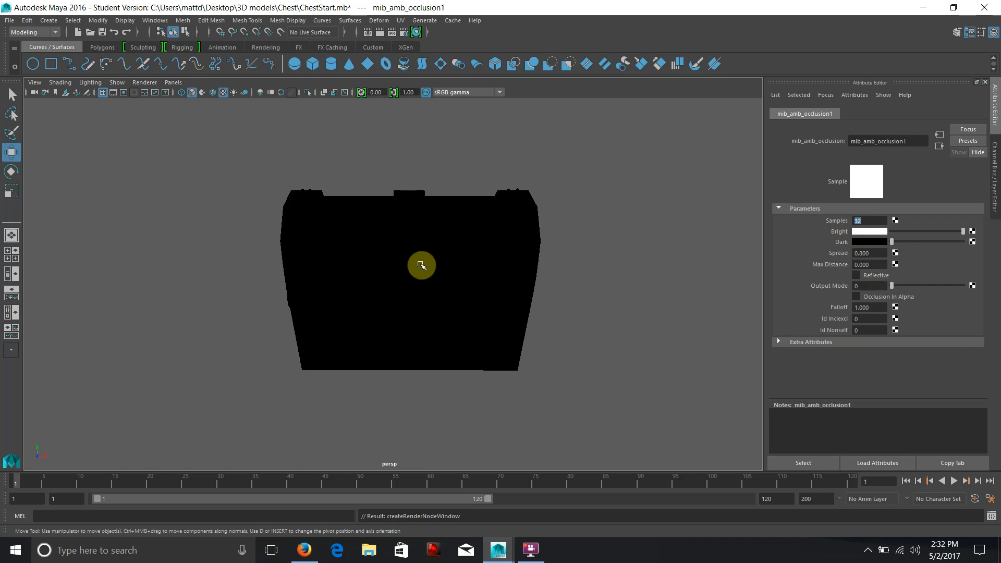
# - Set the ambient occlusion texture's Spread to 1.000 and Max Distance to 4
pyautogui.click(875, 253)
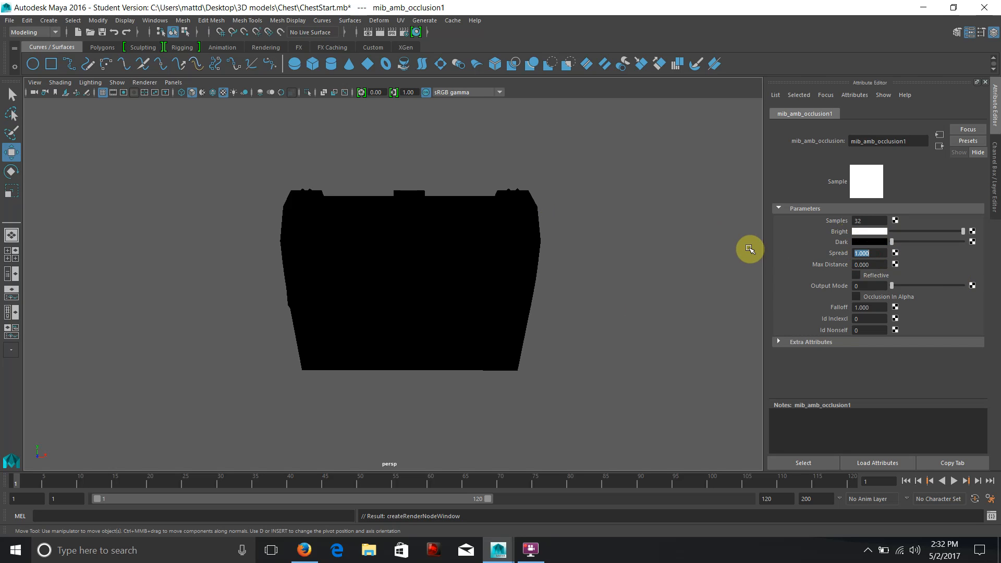
pyautogui.click(880, 265)
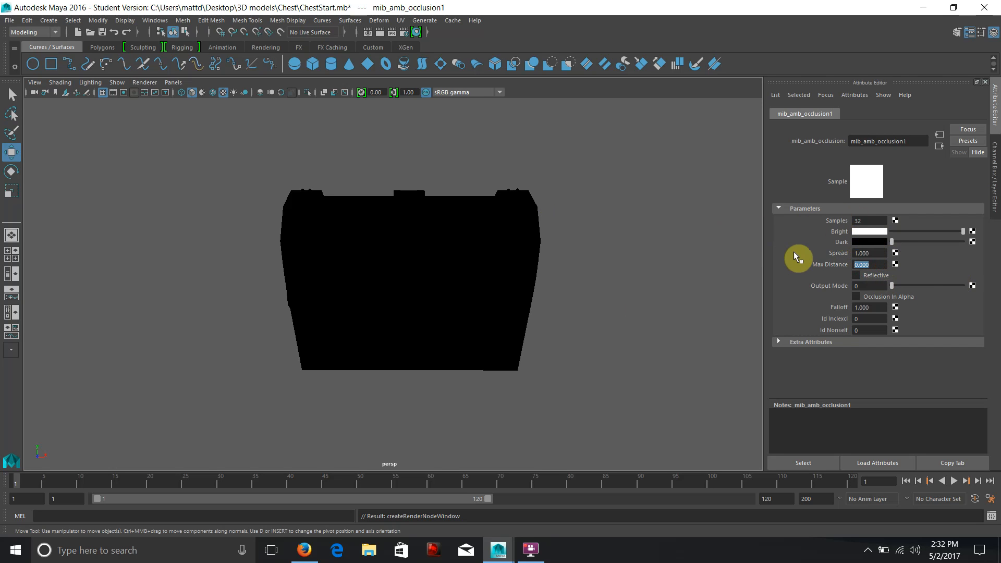
pyautogui.write('4')
pyautogui.press('Return')
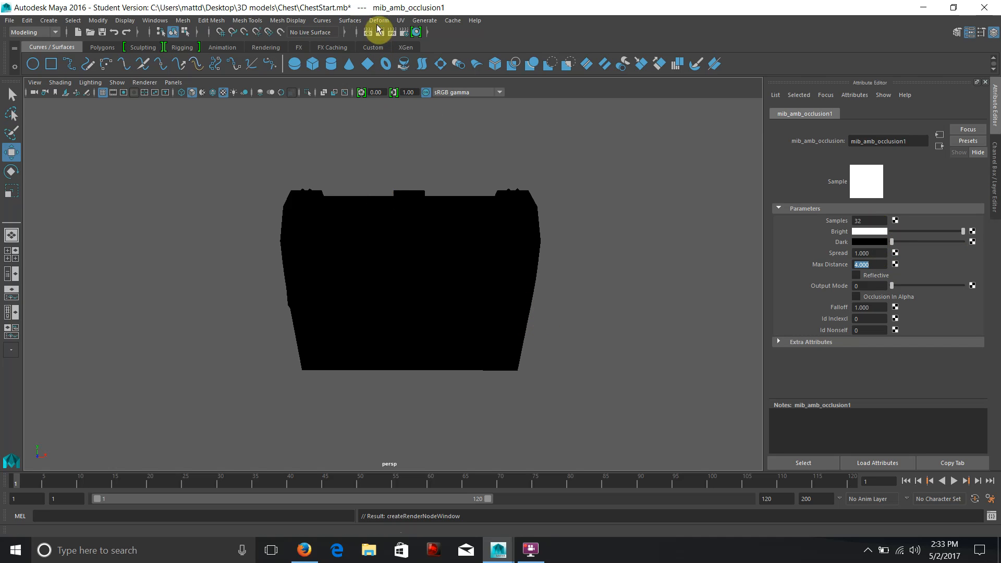
# - Reselect all the chest pieces and open the options for Batch Bake (mental ray)
pyautogui.click(257, 174)
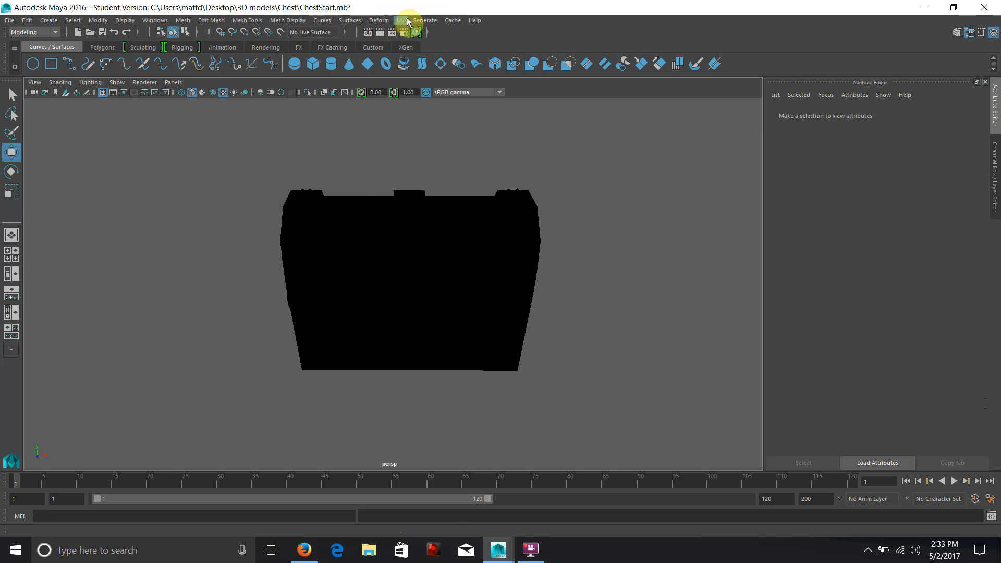
pyautogui.moveTo(254, 141); pyautogui.dragTo(602, 425)
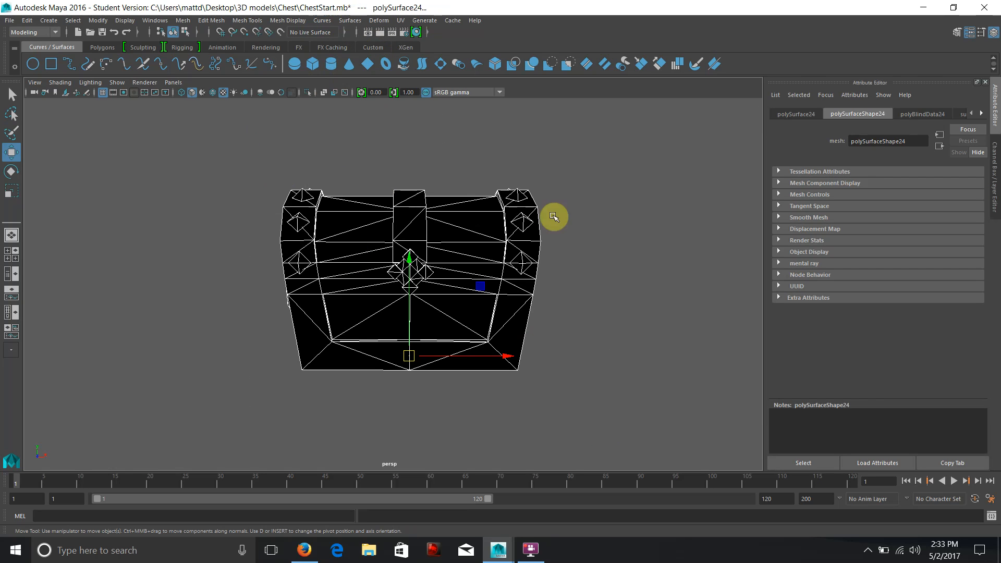
pyautogui.moveTo(152, 168); pyautogui.dragTo(693, 412)
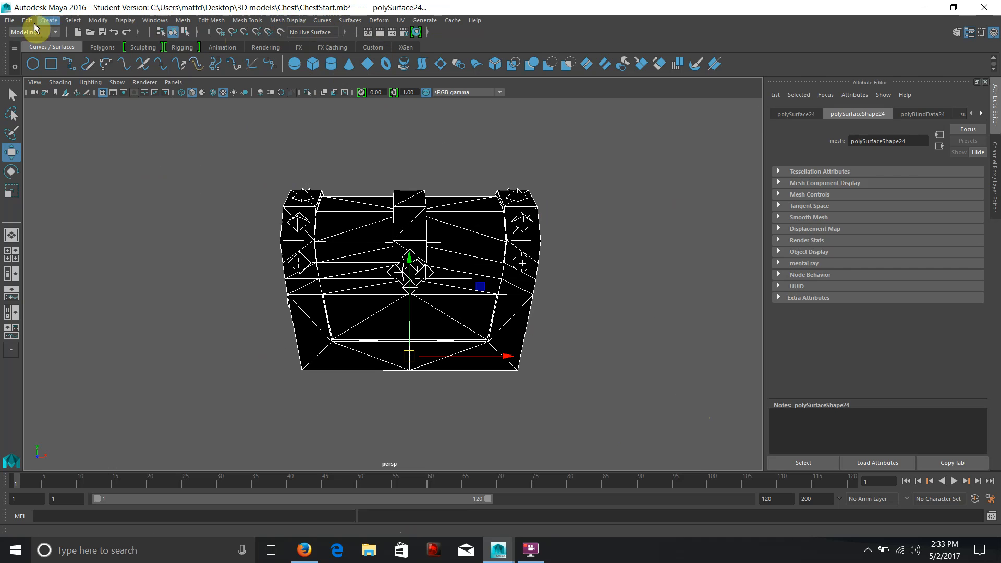
pyautogui.click(287, 21)
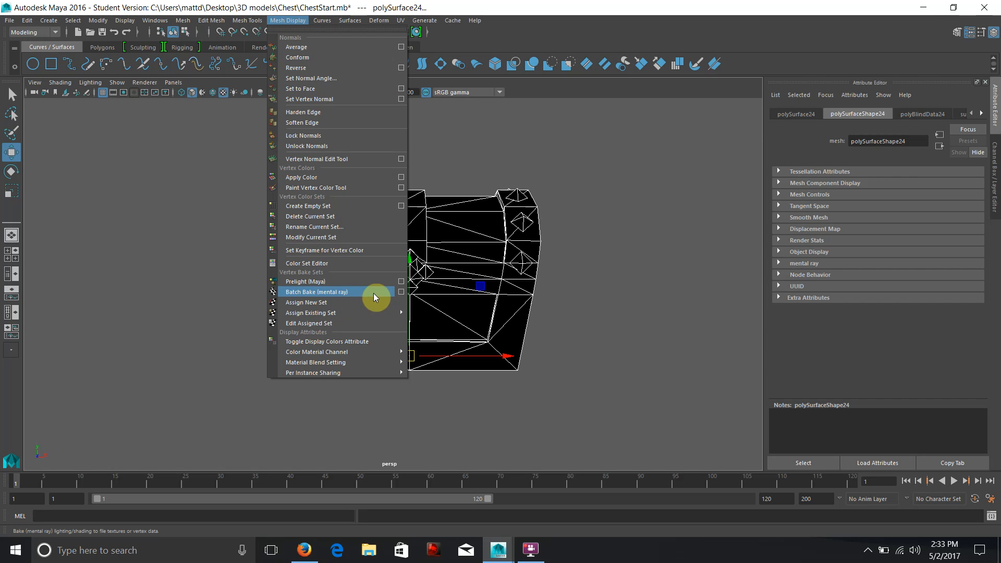
pyautogui.click(401, 290)
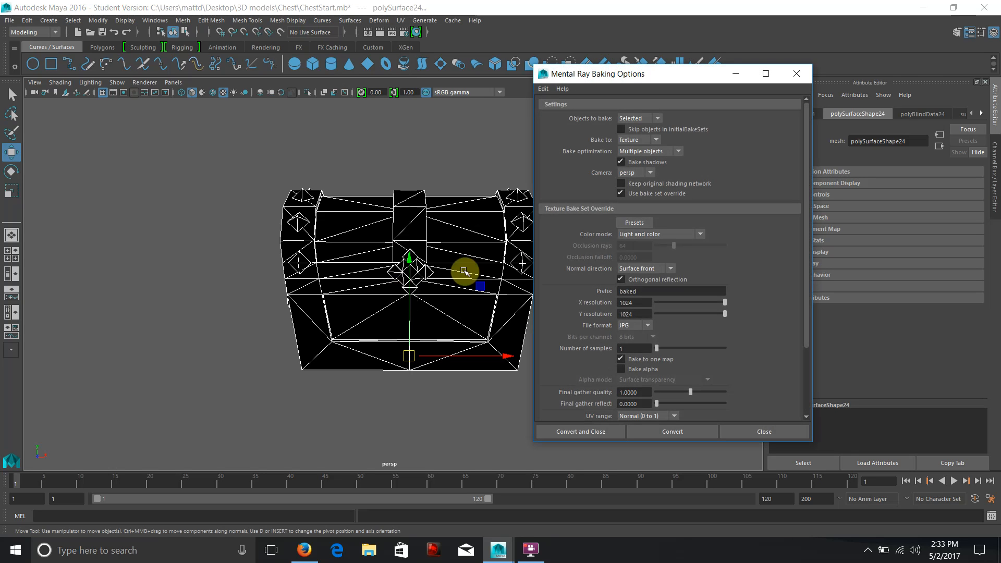
# - Reset the mental ray baking options, then enable Bake shadows and Use bake set override
pyautogui.click(542, 89)
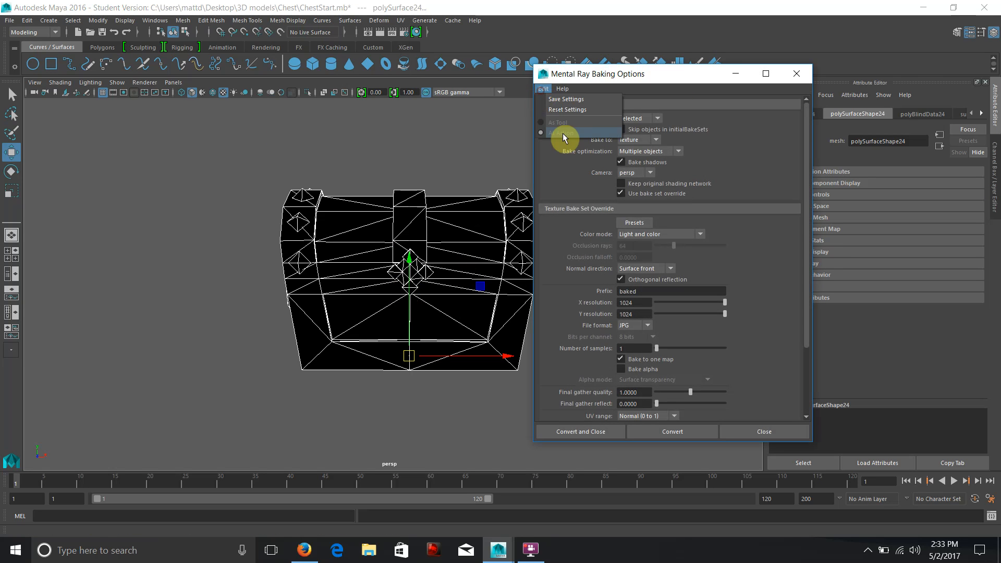
pyautogui.click(559, 110)
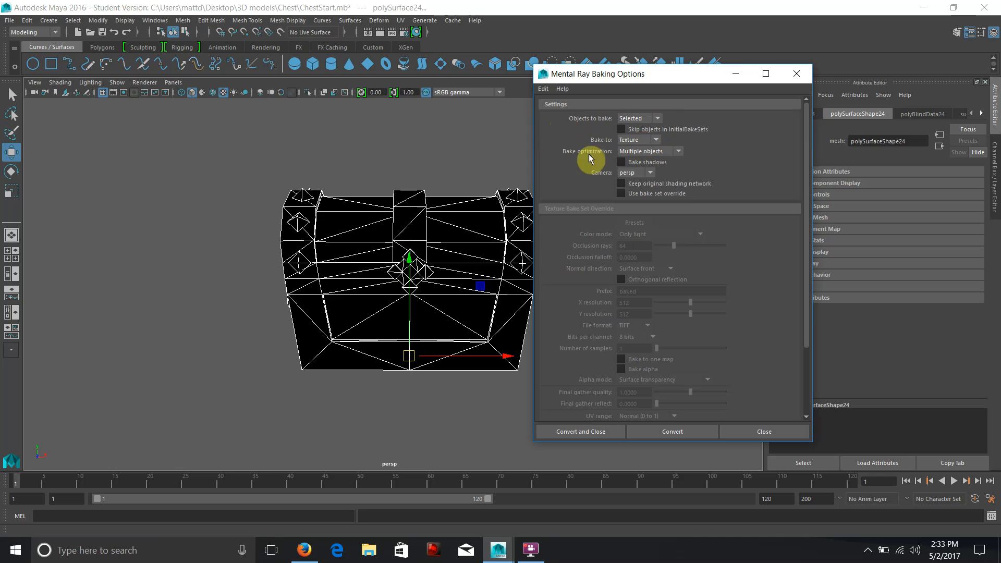
pyautogui.click(647, 152)
pyautogui.click(646, 162)
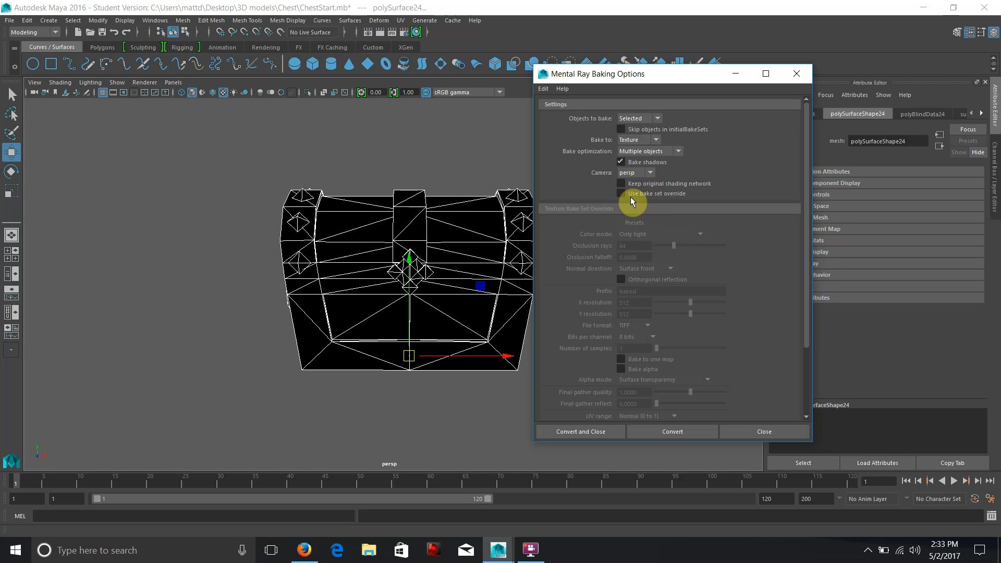
pyautogui.click(683, 198)
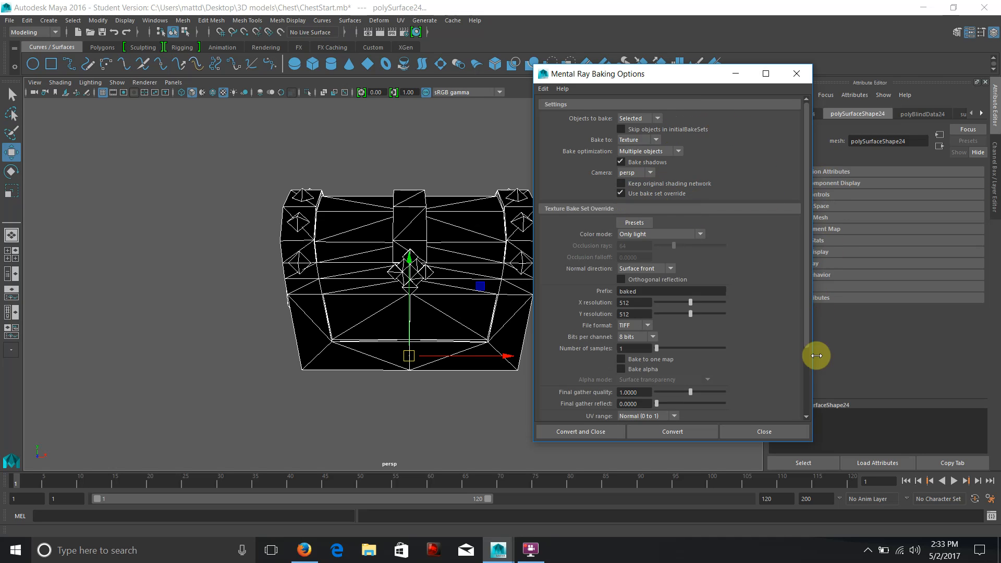
# - Set the bake's color mode to Light and color, with Orthogonal reflection enabled
pyautogui.moveTo(811, 440); pyautogui.dragTo(836, 491)
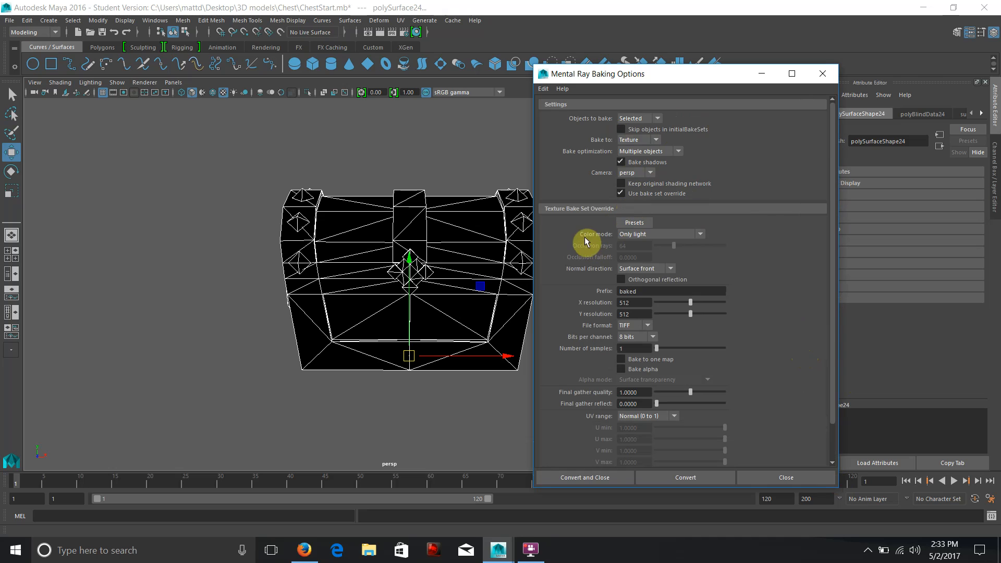
pyautogui.click(627, 233)
pyautogui.click(643, 240)
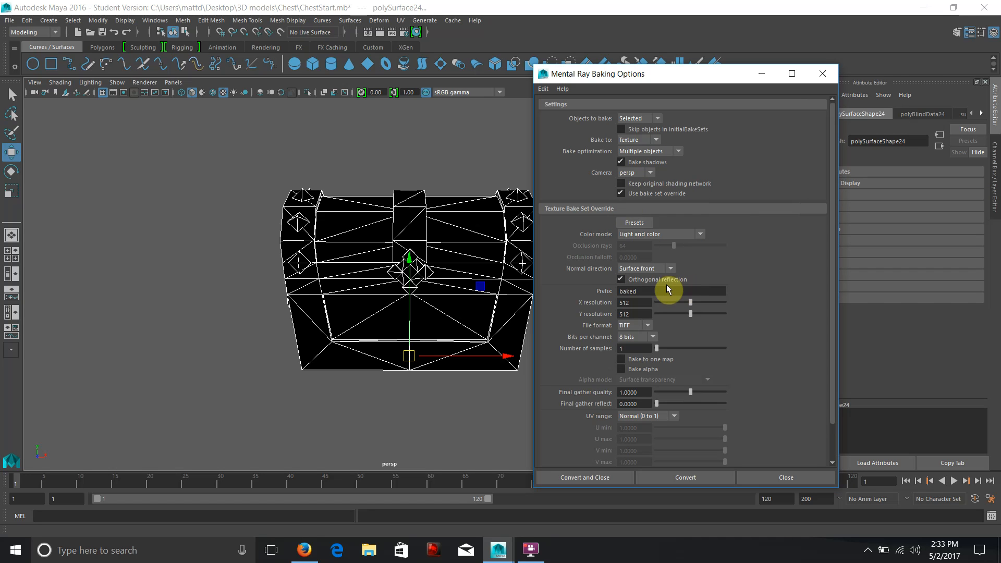
# - Set the bake output prefix to ChestOcc, the X and Y resolution to 1024, and the file format to JPG
pyautogui.doubleClick(655, 291)
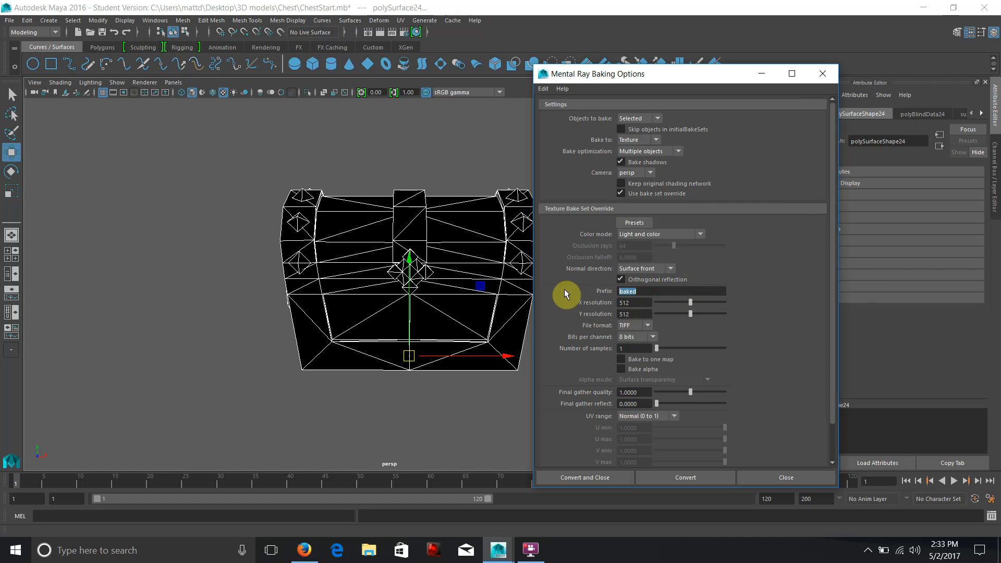
pyautogui.write('ChestOcc')
pyautogui.doubleClick(640, 303)
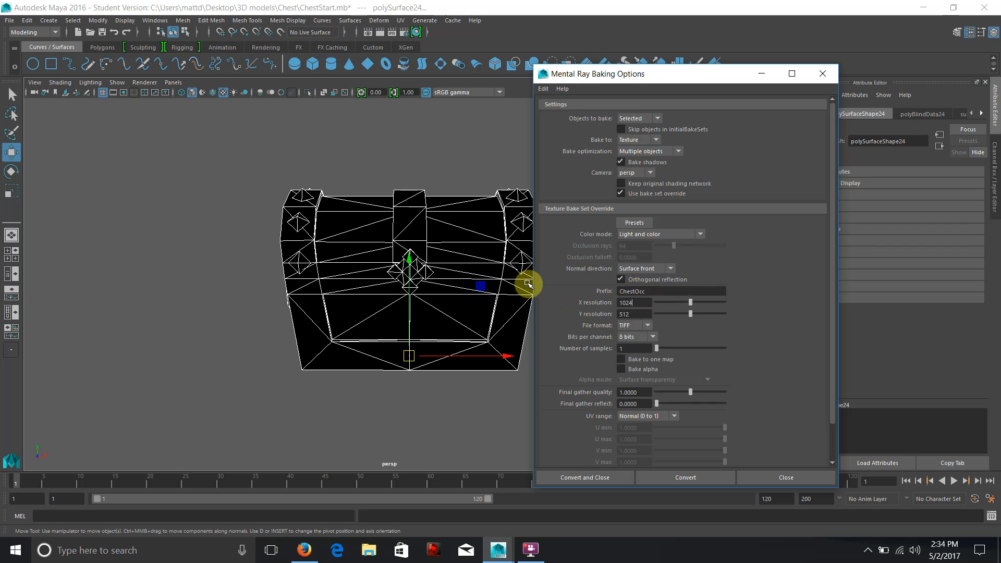
pyautogui.doubleClick(647, 314)
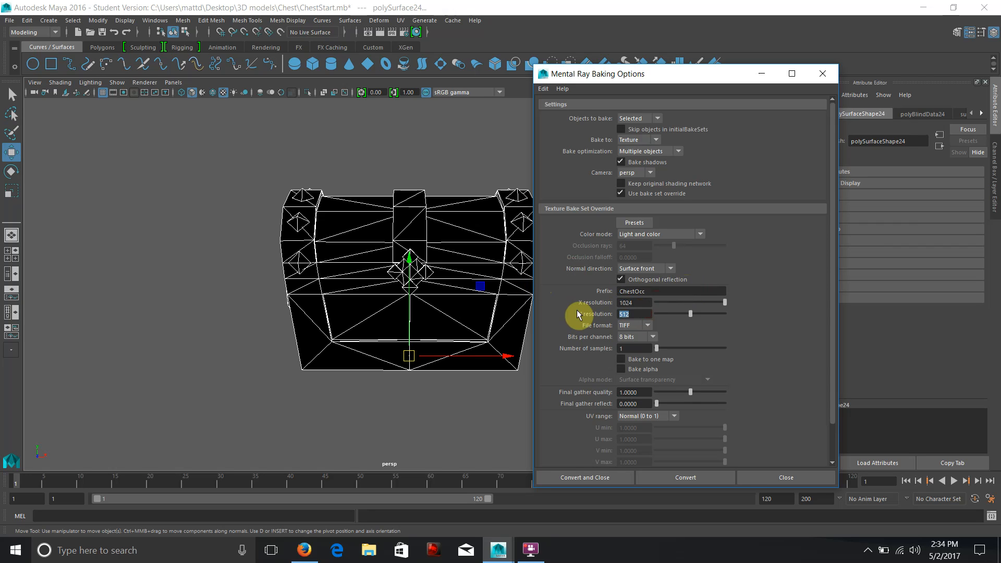
pyautogui.click(631, 325)
pyautogui.click(637, 362)
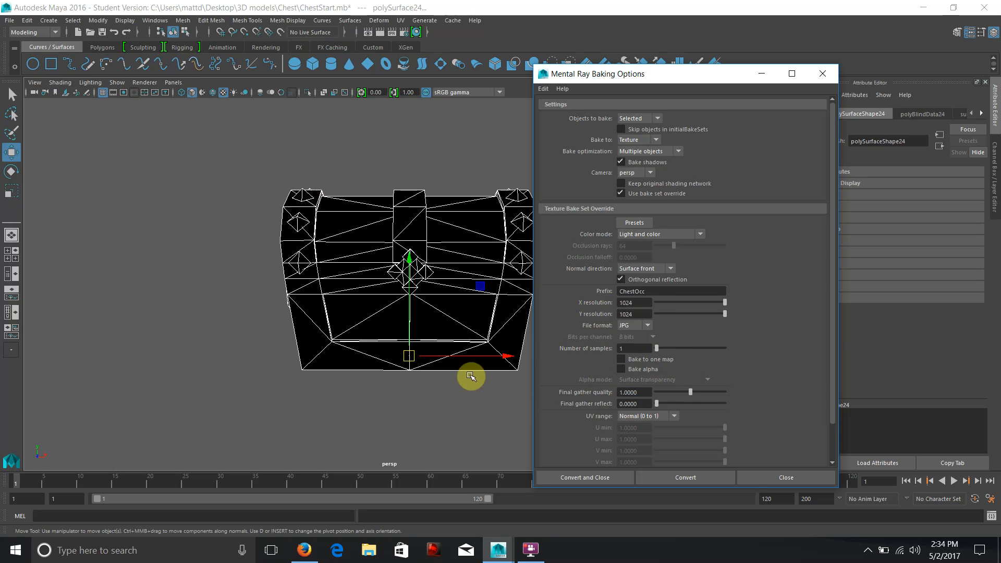
# - Enable Bake to one map, set Fill texture seams to 2, and run the bake
pyautogui.click(621, 359)
pyautogui.moveTo(831, 367); pyautogui.dragTo(833, 438)
pyautogui.moveTo(642, 433); pyautogui.dragTo(559, 405)
pyautogui.write('2')
pyautogui.press('Return')
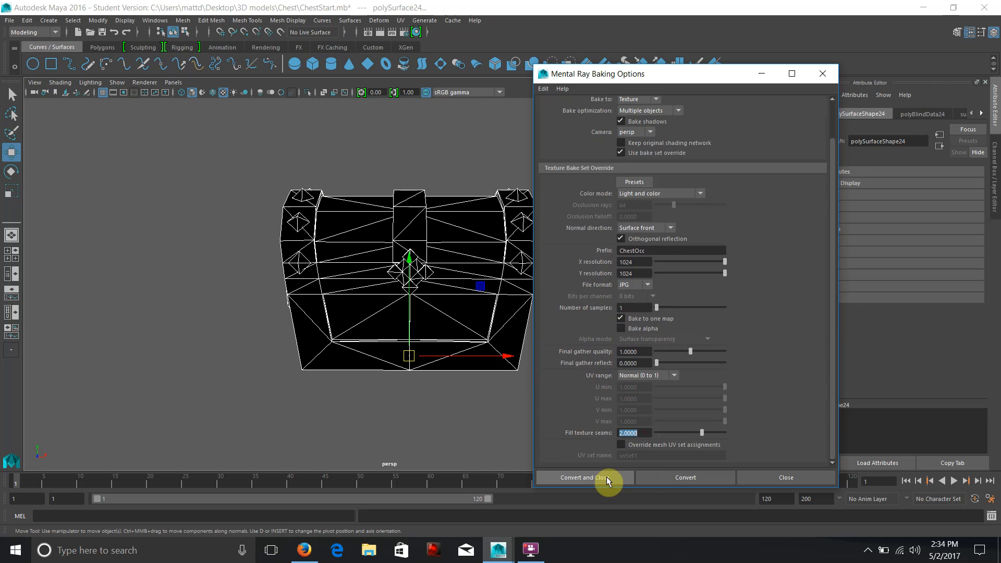
pyautogui.click(586, 477)
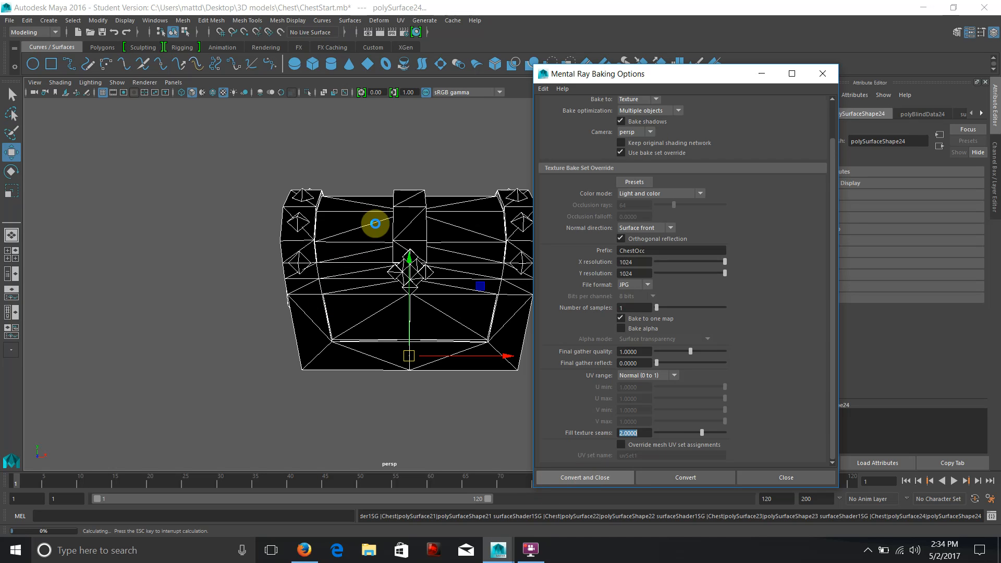
# - Display the chest with its texture and examine the baked occlusion around its sides, handle and front
pyautogui.press('6')
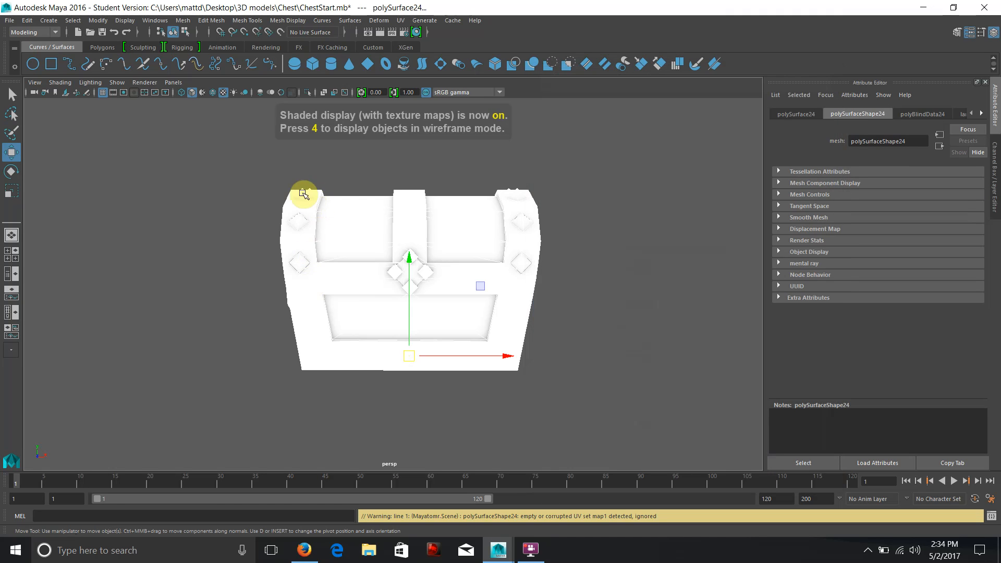
pyautogui.keyDown('alt'); pyautogui.moveTo(408, 216); pyautogui.dragTo(463, 270); pyautogui.keyUp('alt')
pyautogui.keyDown('alt'); pyautogui.moveTo(464, 270); pyautogui.dragTo(663, 328, button='right'); pyautogui.keyUp('alt')
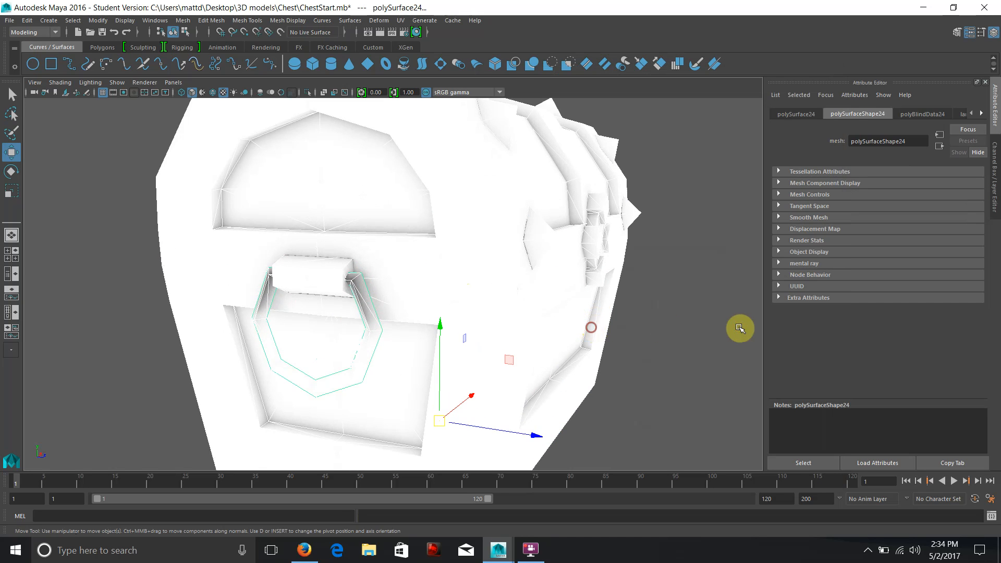
pyautogui.click(677, 328)
pyautogui.keyDown('alt'); pyautogui.moveTo(681, 329); pyautogui.dragTo(349, 319); pyautogui.keyUp('alt')
pyautogui.moveTo(421, 251)
pyautogui.keyDown('alt'); pyautogui.mouseDown()
pyautogui.moveTo(458, 268)
pyautogui.moveTo(590, 274)
pyautogui.mouseUp(); pyautogui.keyUp('alt')
pyautogui.click(343, 272)
pyautogui.keyDown('alt'); pyautogui.moveTo(342, 272); pyautogui.dragTo(241, 384); pyautogui.keyUp('alt')
pyautogui.click(411, 175)
# - Move the diamond-shaped ornament away from the chest front to expose the shading beneath it, and undo the move
pyautogui.click(313, 248)
pyautogui.keyDown('alt'); pyautogui.moveTo(314, 270); pyautogui.dragTo(328, 218); pyautogui.keyUp('alt')
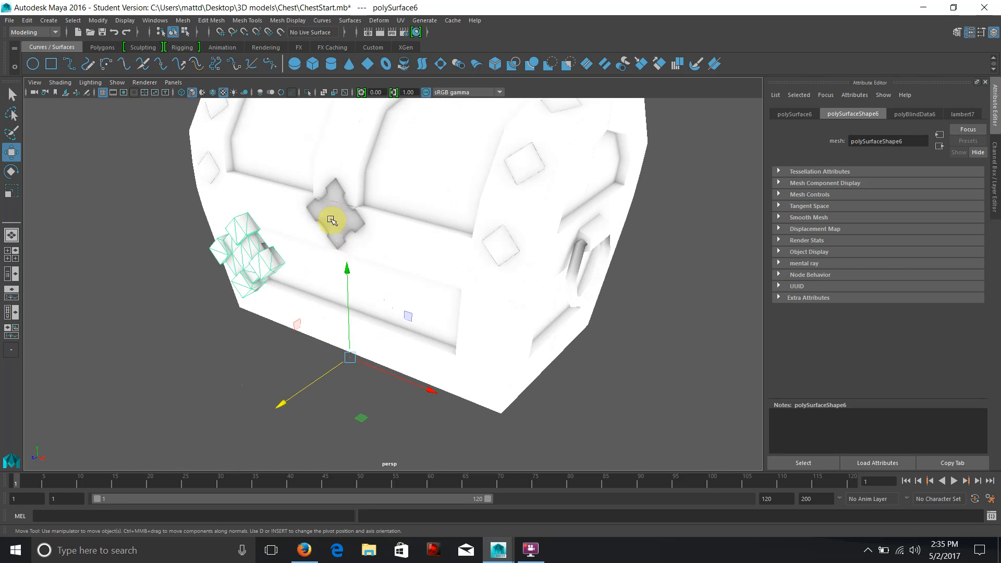
pyautogui.hotkey('ctrl', 'z')
# - View the baked ChestOcc.jpg image from the file texture connected to the lambert7 material's Incandescence
pyautogui.keyDown('alt'); pyautogui.moveTo(469, 212); pyautogui.dragTo(440, 241); pyautogui.keyUp('alt')
pyautogui.keyDown('alt'); pyautogui.moveTo(458, 193); pyautogui.dragTo(525, 221); pyautogui.keyUp('alt')
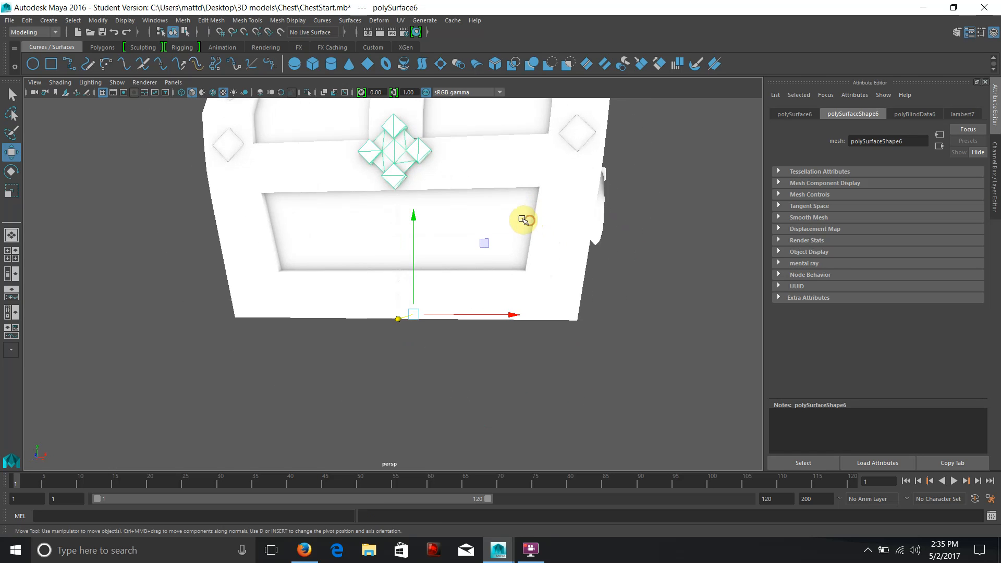
pyautogui.scroll(2, 524, 220)
pyautogui.keyDown('alt'); pyautogui.moveTo(521, 218); pyautogui.dragTo(518, 326, button='middle'); pyautogui.keyUp('alt')
pyautogui.keyDown('alt'); pyautogui.moveTo(518, 326); pyautogui.dragTo(407, 279, button='right'); pyautogui.keyUp('alt')
pyautogui.keyDown('alt'); pyautogui.moveTo(417, 283); pyautogui.dragTo(441, 287); pyautogui.keyUp('alt')
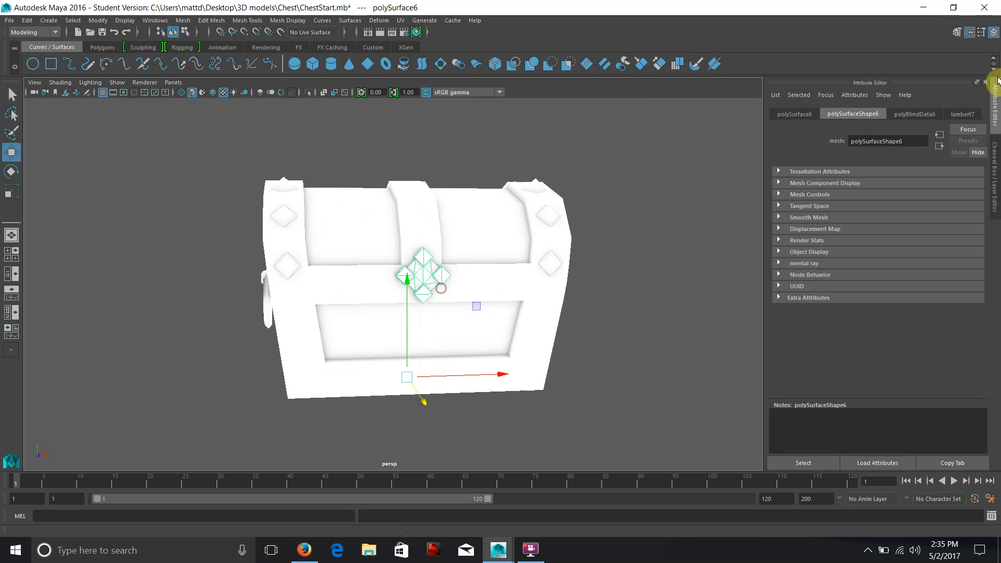
pyautogui.click(961, 115)
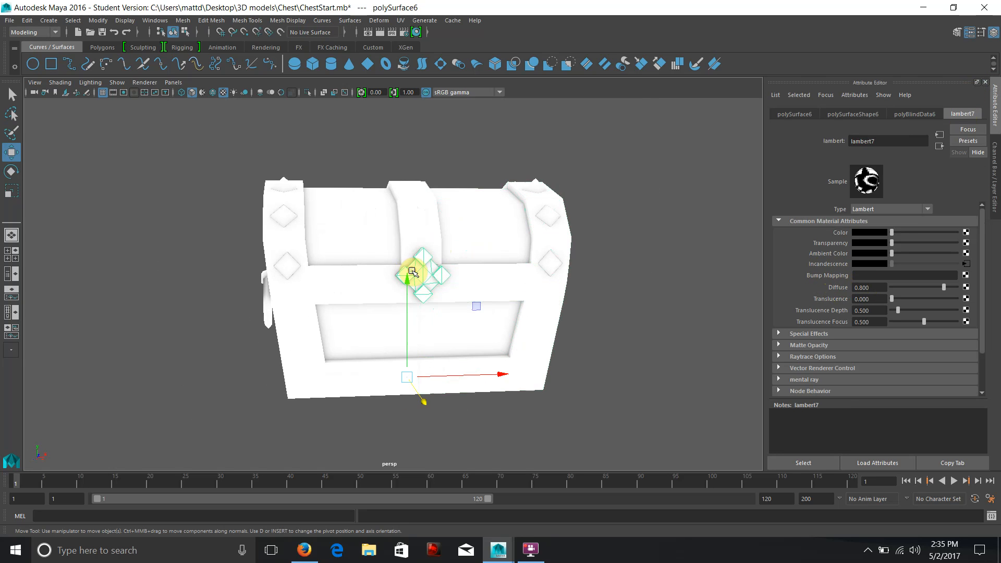
pyautogui.click(965, 264)
pyautogui.click(938, 276)
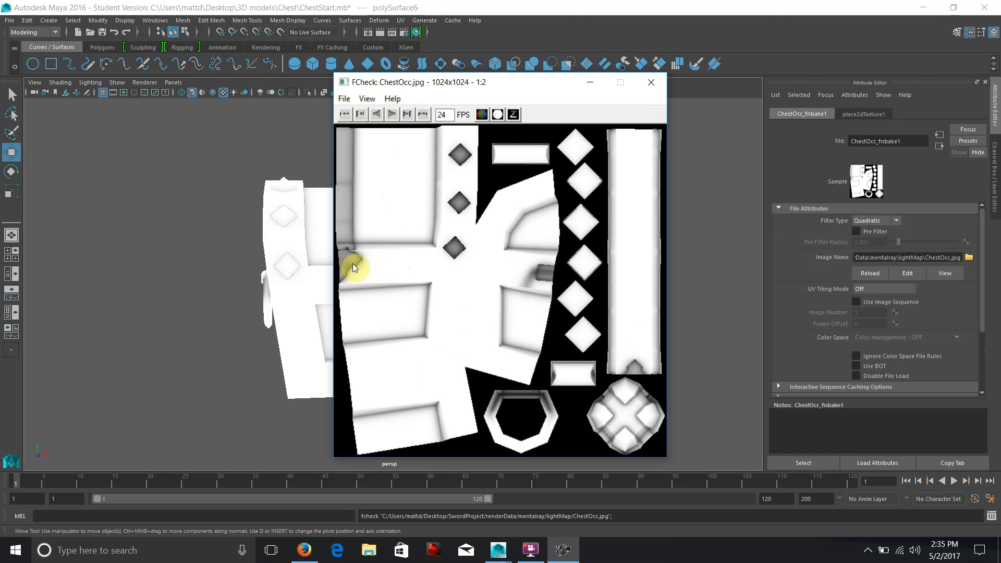
pyautogui.click(650, 83)
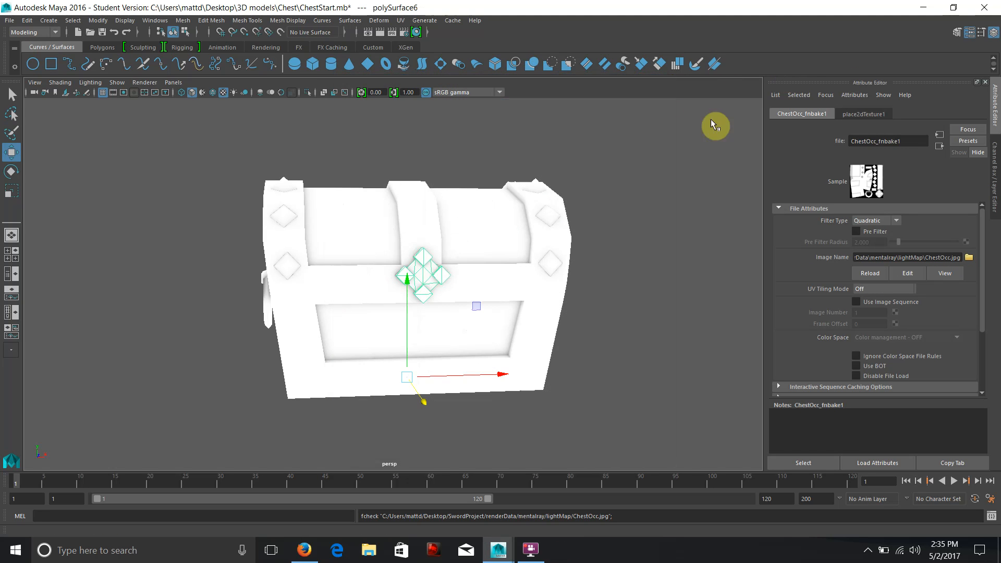
# - Check the folder path where ChestOcc.jpg was saved by browsing for the texture's image, and cancel the file selection
pyautogui.click(968, 257)
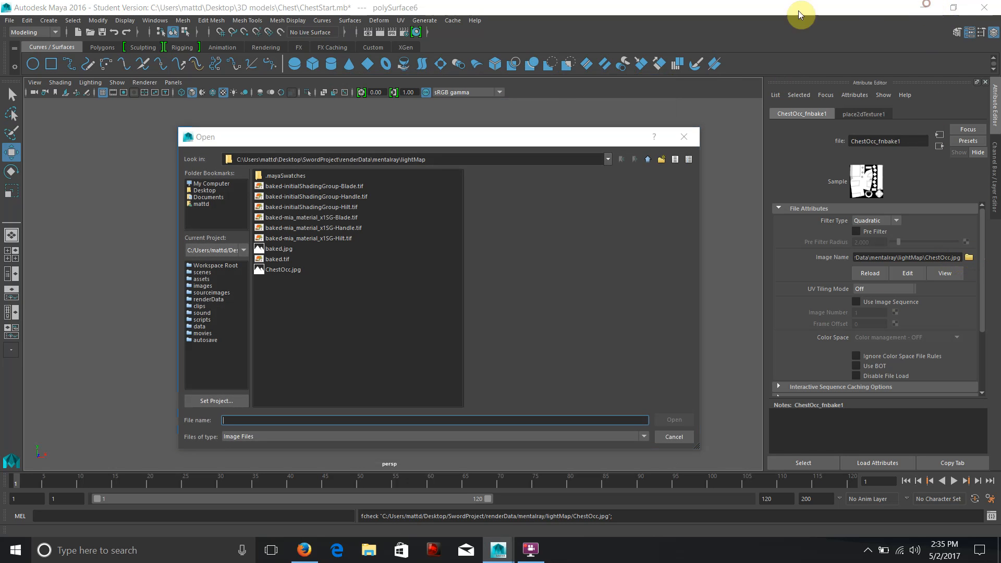
pyautogui.click(279, 270)
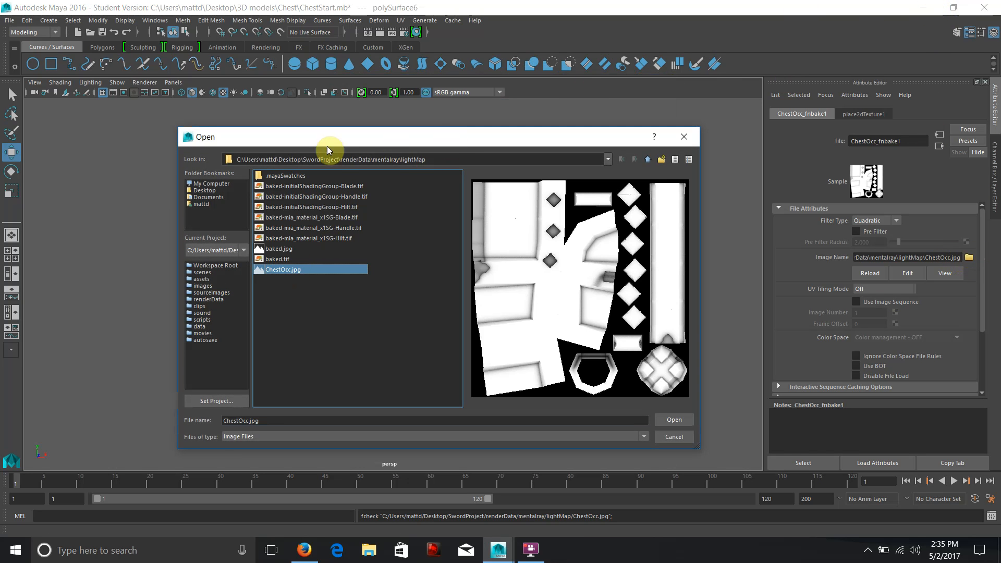
pyautogui.moveTo(304, 159); pyautogui.dragTo(436, 158)
pyautogui.click(436, 158)
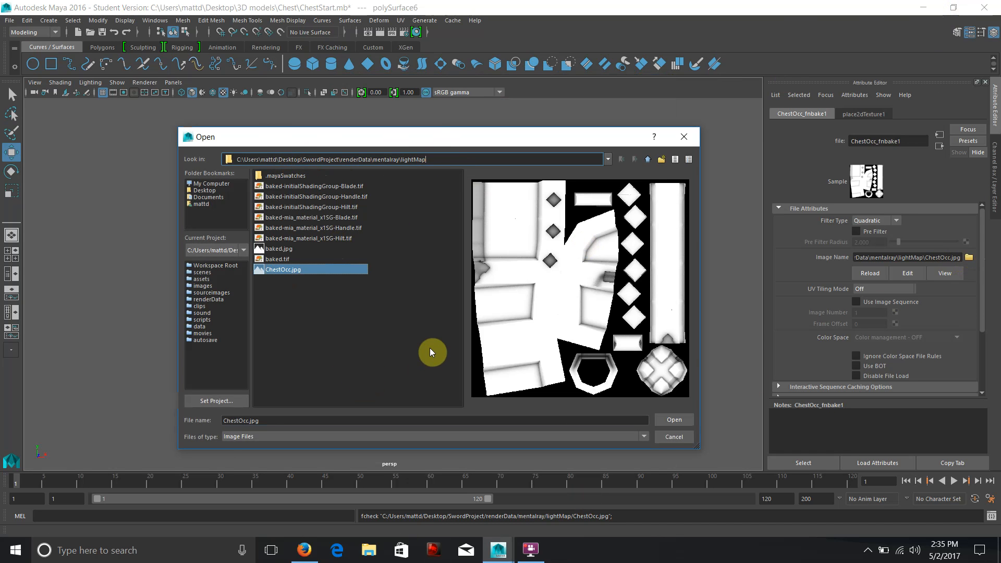
pyautogui.moveTo(306, 158); pyautogui.dragTo(346, 159)
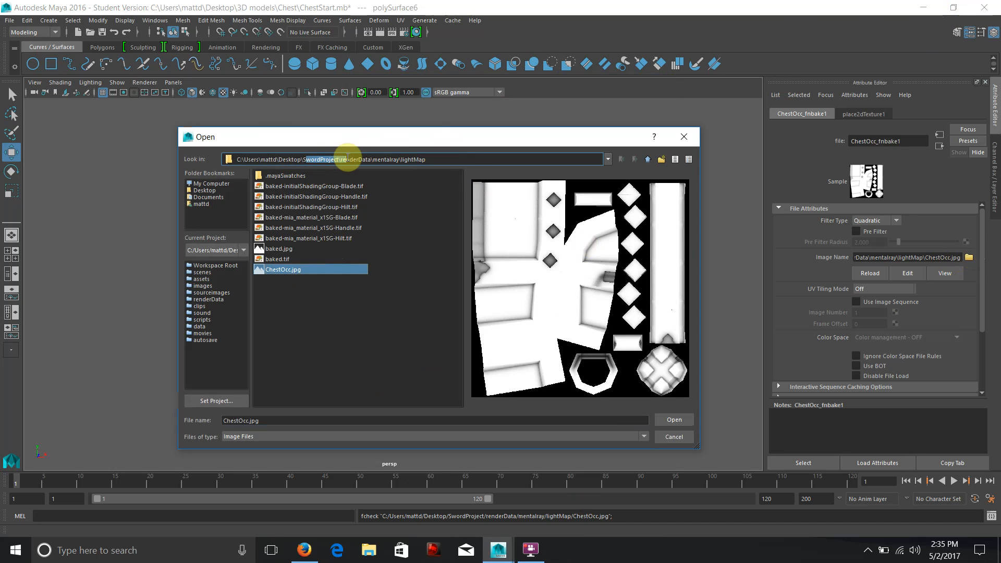
pyautogui.click(676, 435)
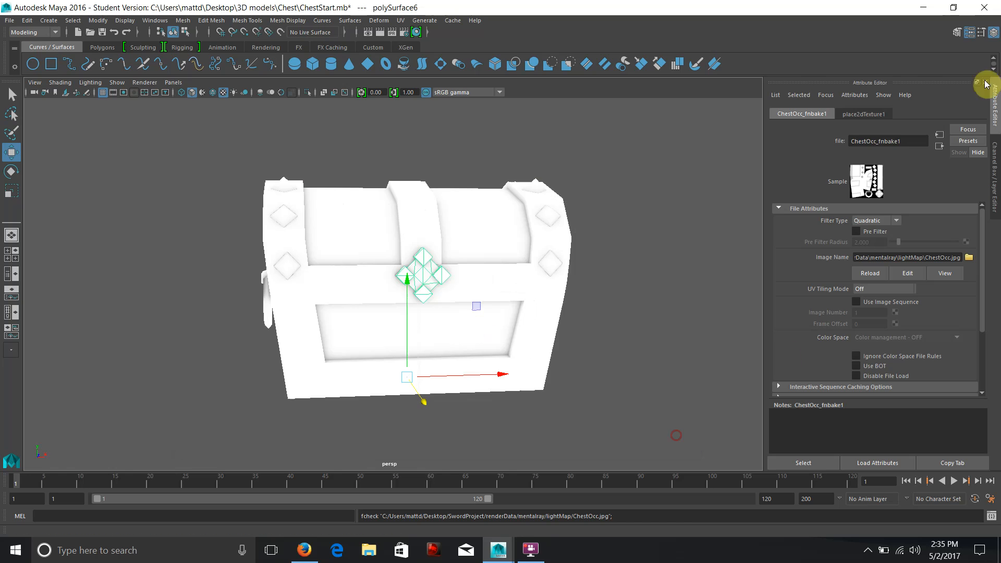
# - Switch to the desktop and open the lightMap folder inside SwordProject's renderData\mentalray folder
pyautogui.click(923, 7)
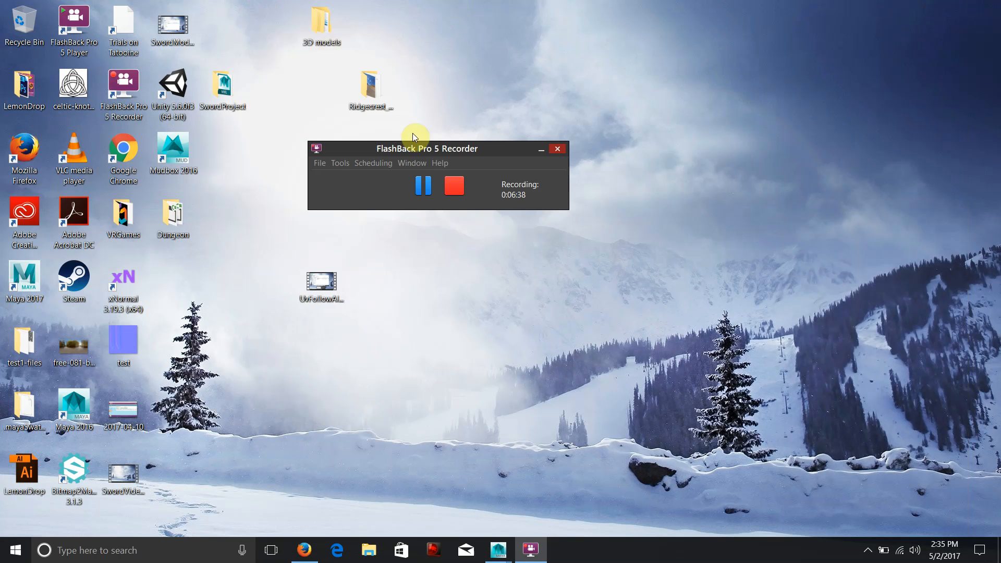
pyautogui.click(539, 150)
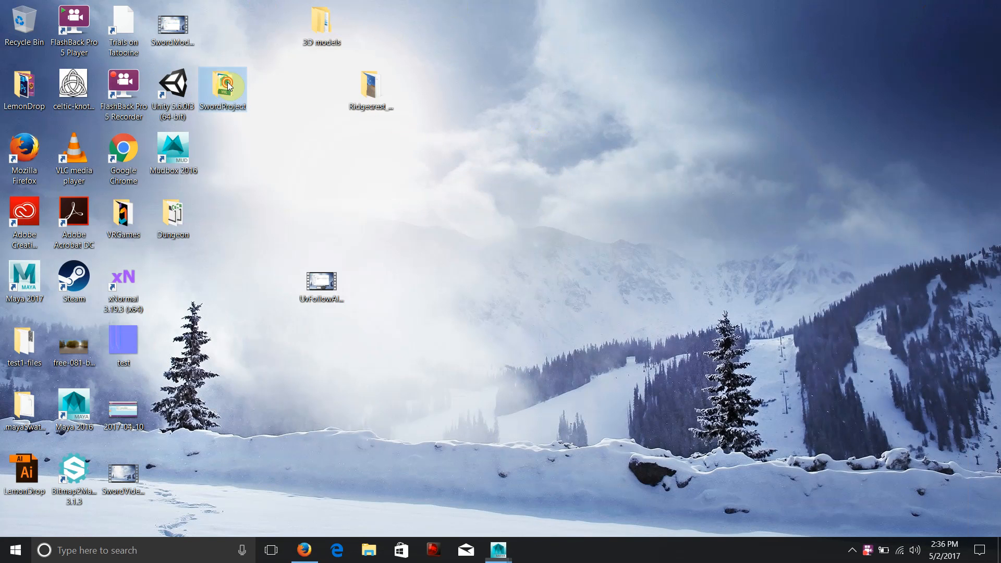
pyautogui.doubleClick(227, 86)
pyautogui.doubleClick(406, 276)
pyautogui.doubleClick(404, 224)
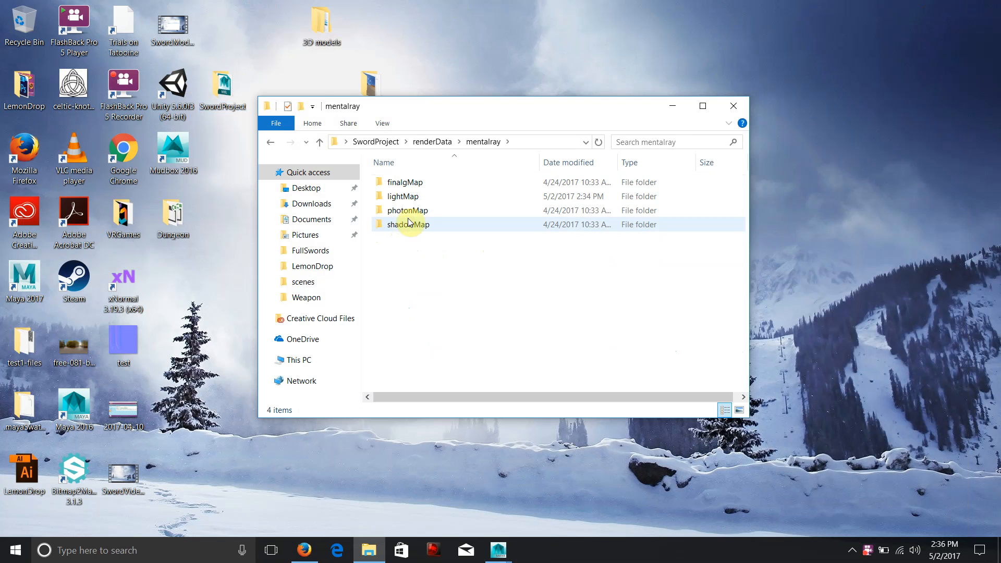
pyautogui.doubleClick(398, 197)
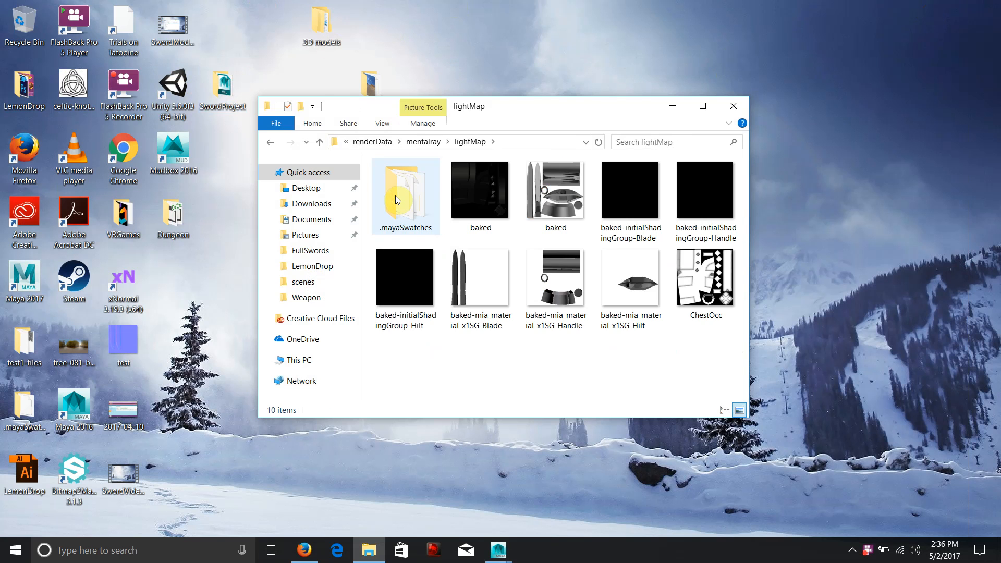
# - Move the ChestOcc image from the lightMap folder onto the desktop and close the folder
pyautogui.moveTo(704, 281); pyautogui.dragTo(817, 245)
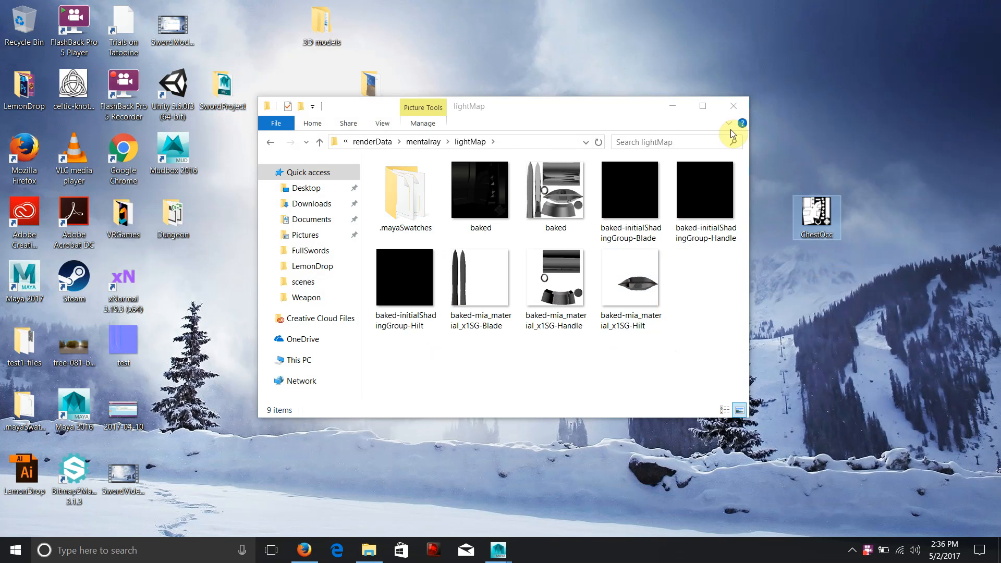
pyautogui.click(733, 106)
pyautogui.moveTo(803, 195); pyautogui.dragTo(630, 204)
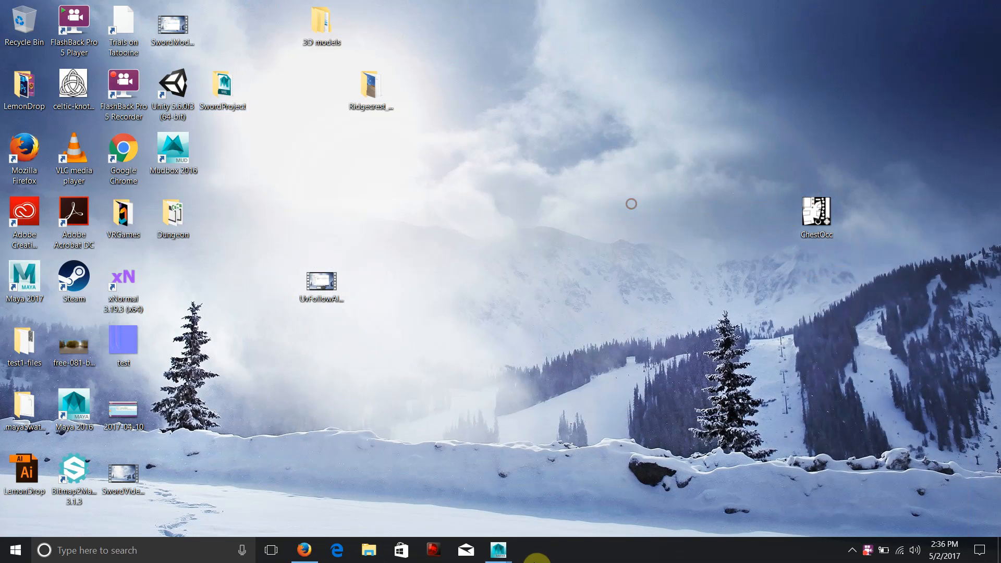
# - Switch back to Maya and reopen the recent scene ChestStart.mb without saving the current changes
pyautogui.moveTo(515, 550)
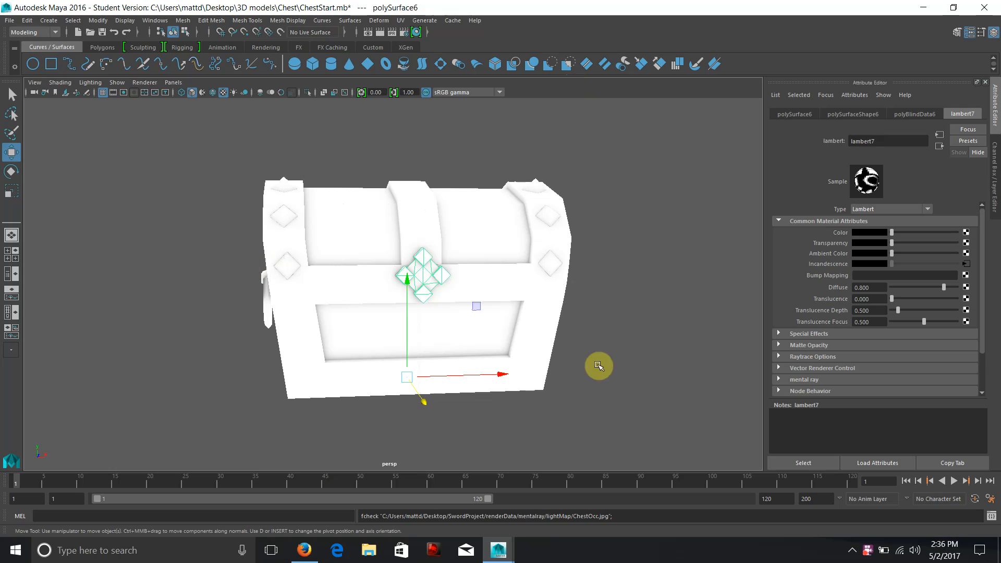
pyautogui.click(10, 20)
pyautogui.moveTo(65, 356)
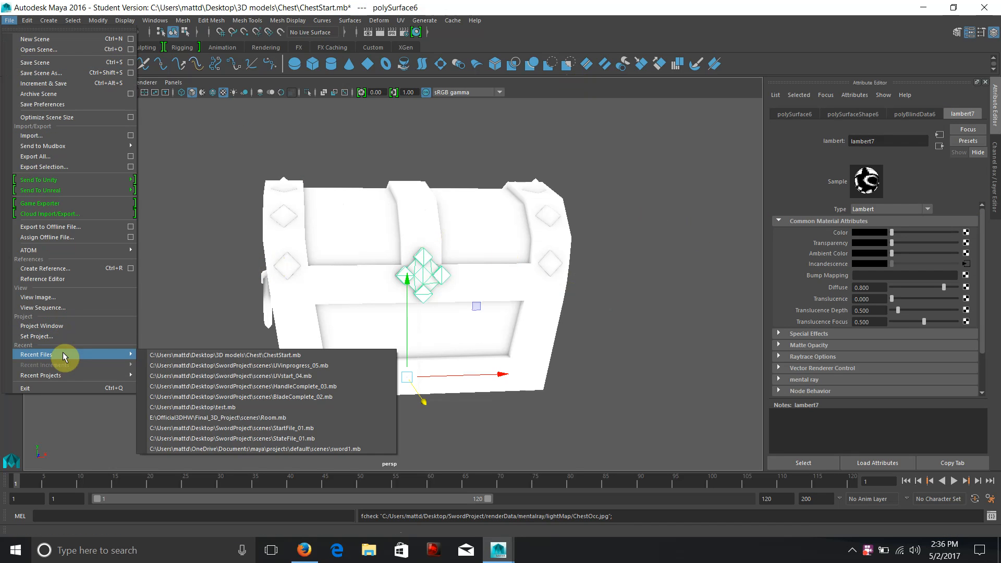
pyautogui.click(167, 355)
pyautogui.click(501, 276)
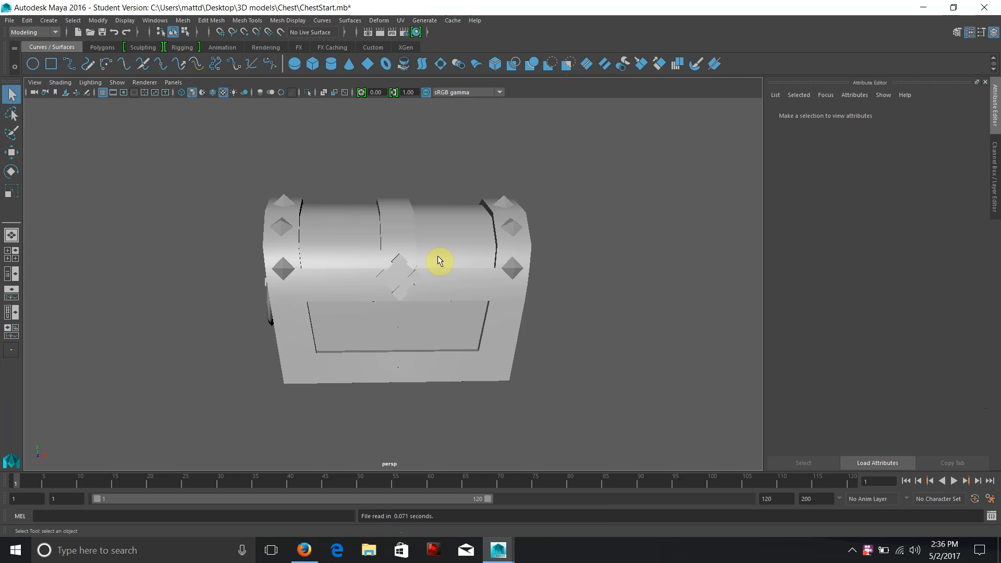
pyautogui.keyDown('alt'); pyautogui.moveTo(676, 256); pyautogui.dragTo(619, 264); pyautogui.keyUp('alt')
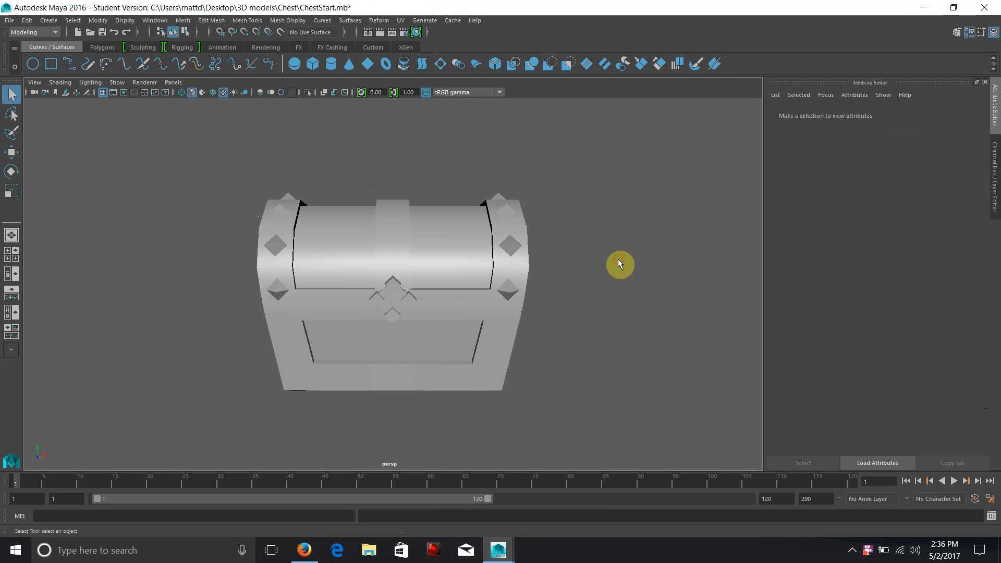
# - Switch to the desktop and move the ChestOcc image into the Chest folder inside 3D models
pyautogui.click(922, 8)
pyautogui.moveTo(816, 214); pyautogui.dragTo(462, 245)
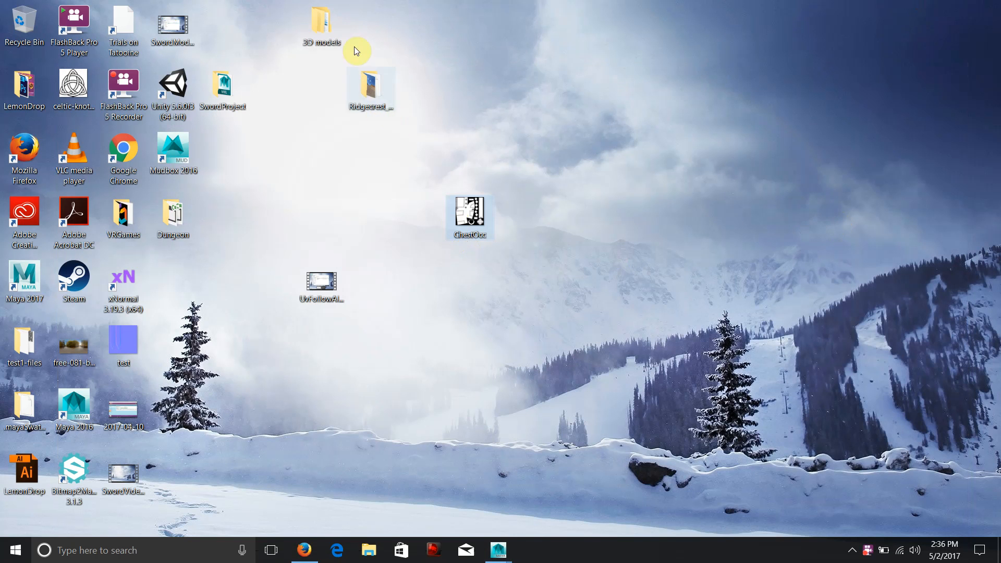
pyautogui.moveTo(473, 207); pyautogui.dragTo(565, 241)
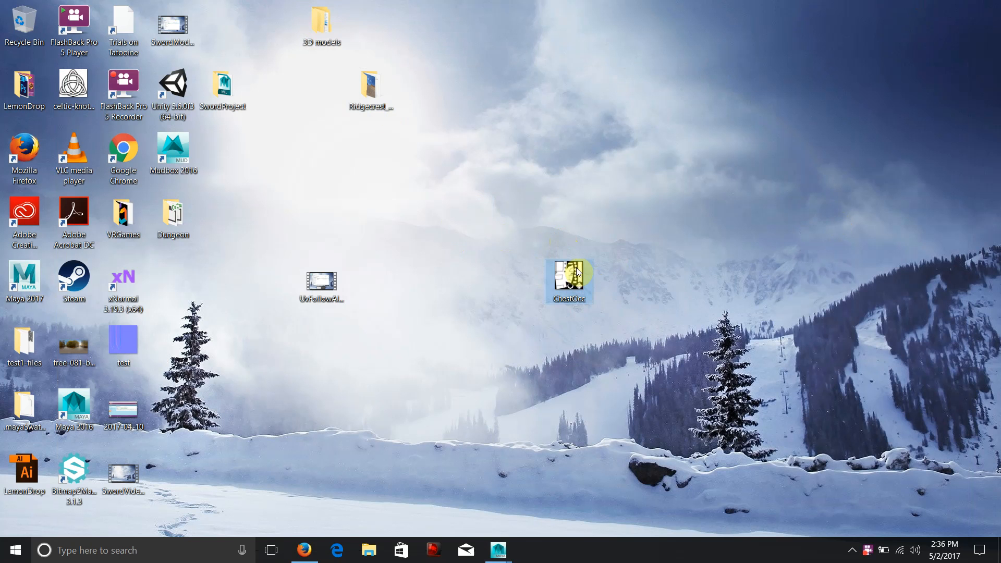
pyautogui.doubleClick(311, 26)
pyautogui.moveTo(552, 112); pyautogui.dragTo(786, 98)
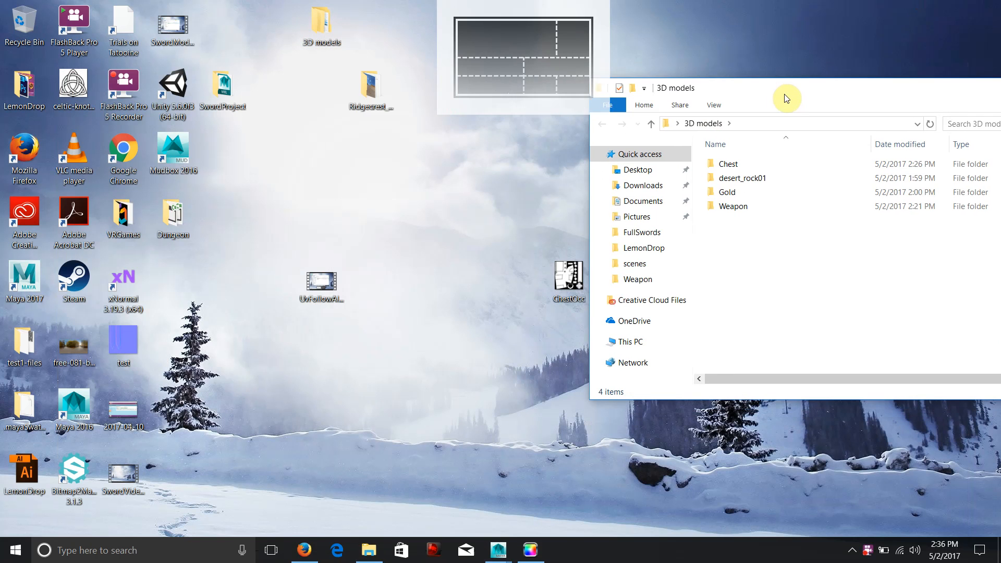
pyautogui.doubleClick(739, 164)
pyautogui.moveTo(568, 278); pyautogui.dragTo(901, 260)
# - Open the diffuse Targa texture from the Chest folder in Adobe Photoshop CC 2017
pyautogui.moveTo(891, 94); pyautogui.dragTo(434, 74)
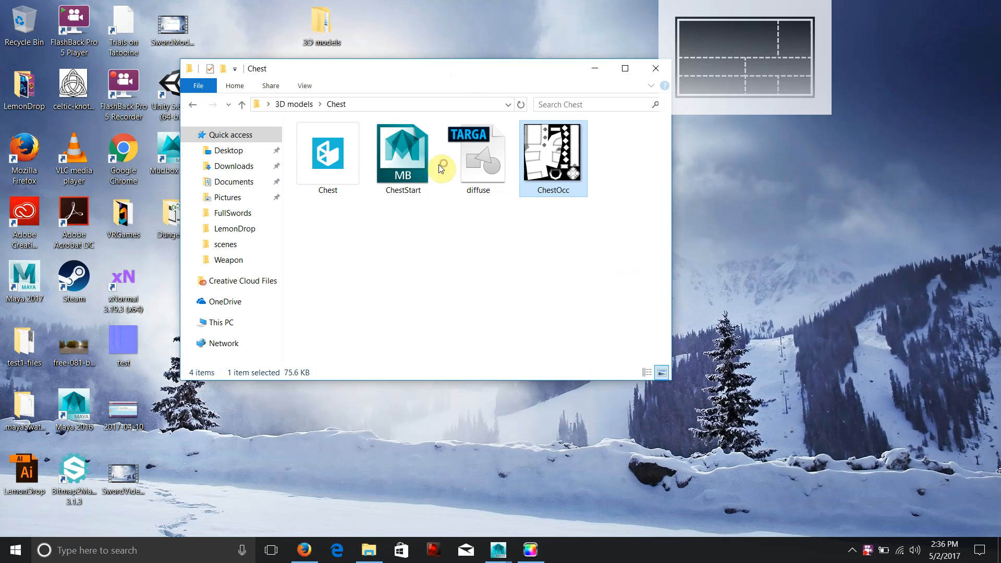
pyautogui.rightClick(430, 154)
pyautogui.moveTo(573, 207)
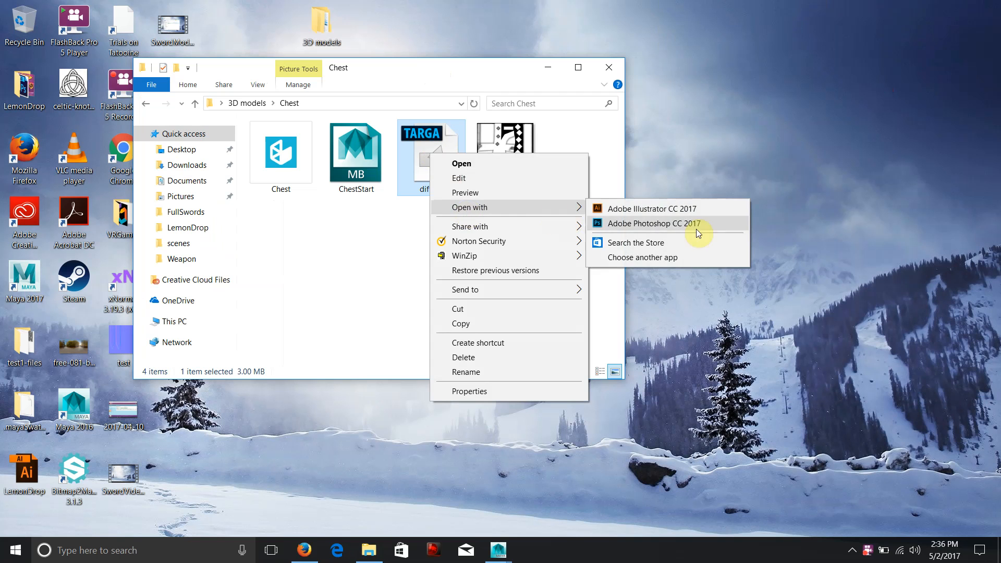
pyautogui.click(699, 225)
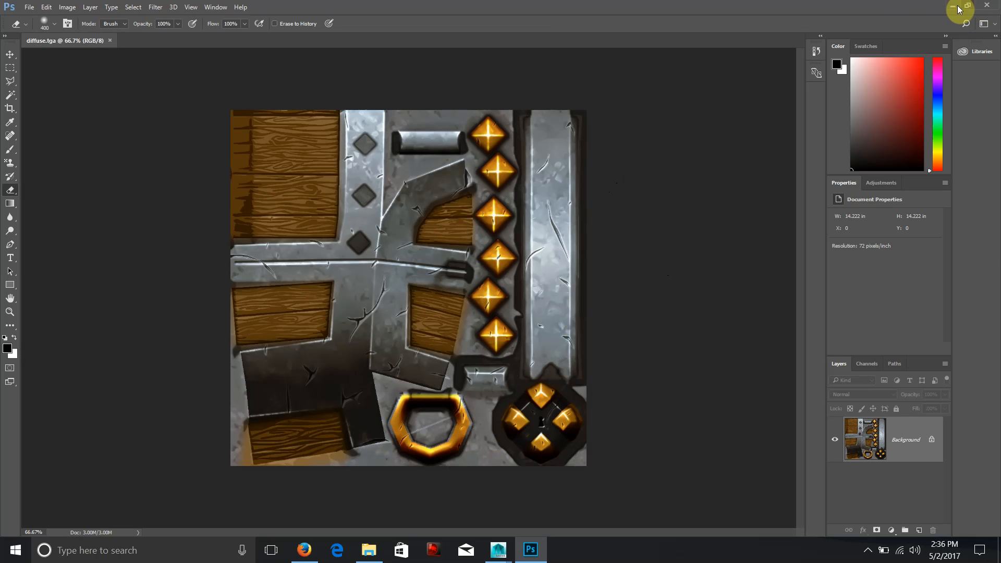
# - Place the ChestOcc image as a layer over the diffuse texture and set its blend mode to Multiply
pyautogui.moveTo(902, 6); pyautogui.dragTo(854, 171)
pyautogui.moveTo(511, 142); pyautogui.dragTo(411, 470)
pyautogui.moveTo(703, 179); pyautogui.dragTo(676, 21)
pyautogui.press('Return')
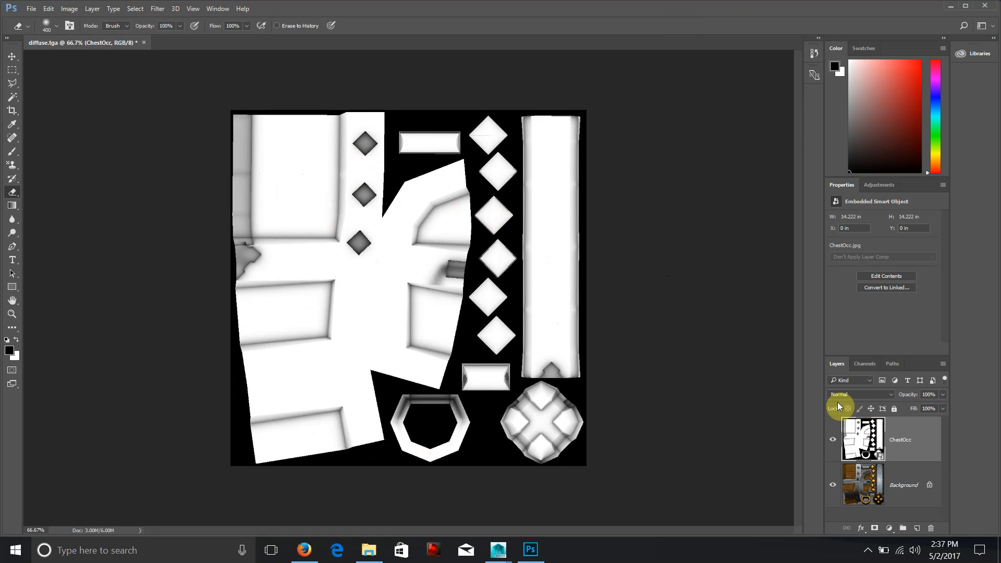
pyautogui.click(849, 396)
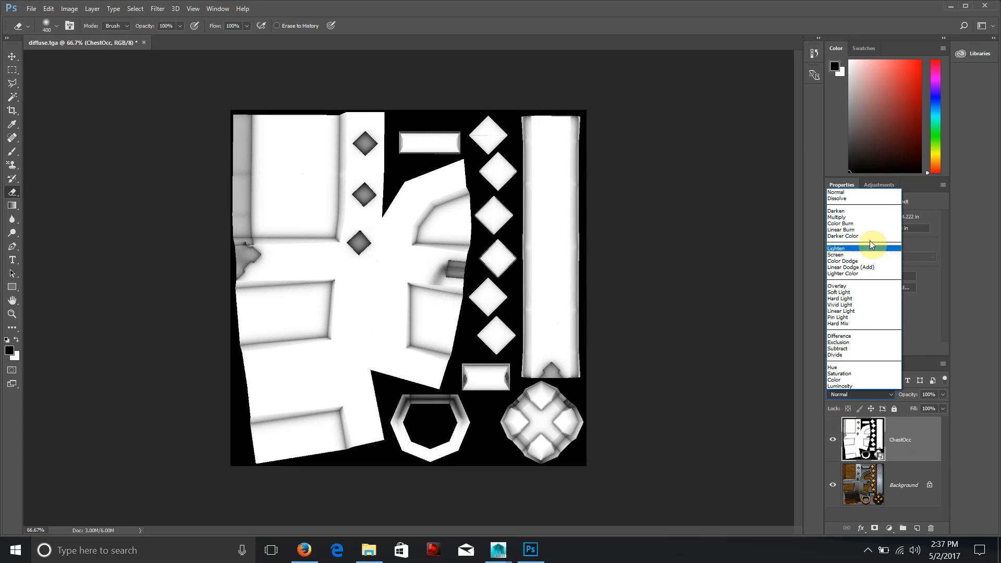
pyautogui.click(859, 218)
# - Toggle the ChestOcc layer's visibility repeatedly to compare the diffuse texture with and without the occlusion
pyautogui.click(835, 446)
pyautogui.click(835, 446)
pyautogui.click(835, 446)
pyautogui.click(835, 446)
pyautogui.click(835, 445)
pyautogui.click(835, 446)
pyautogui.click(835, 446)
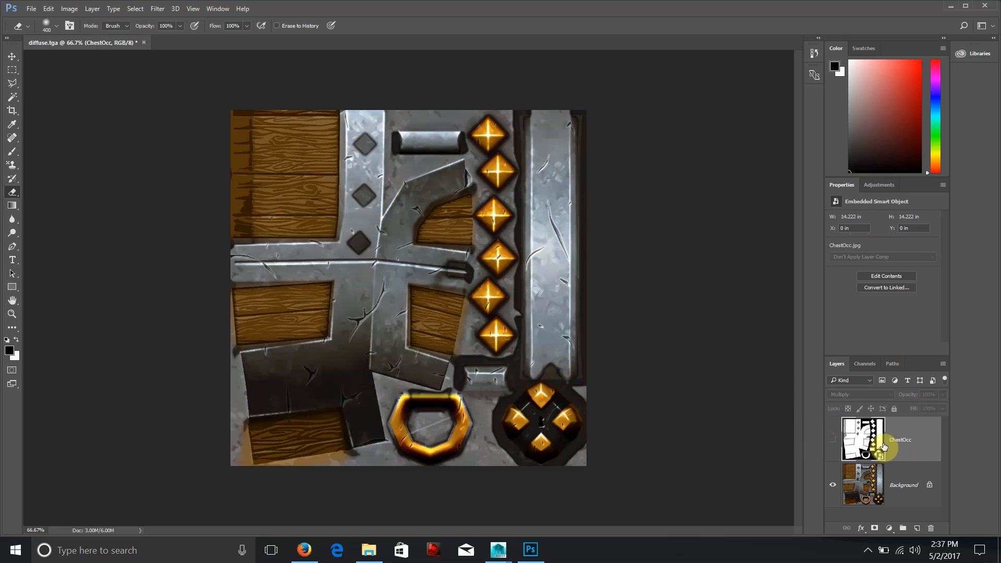
pyautogui.click(835, 442)
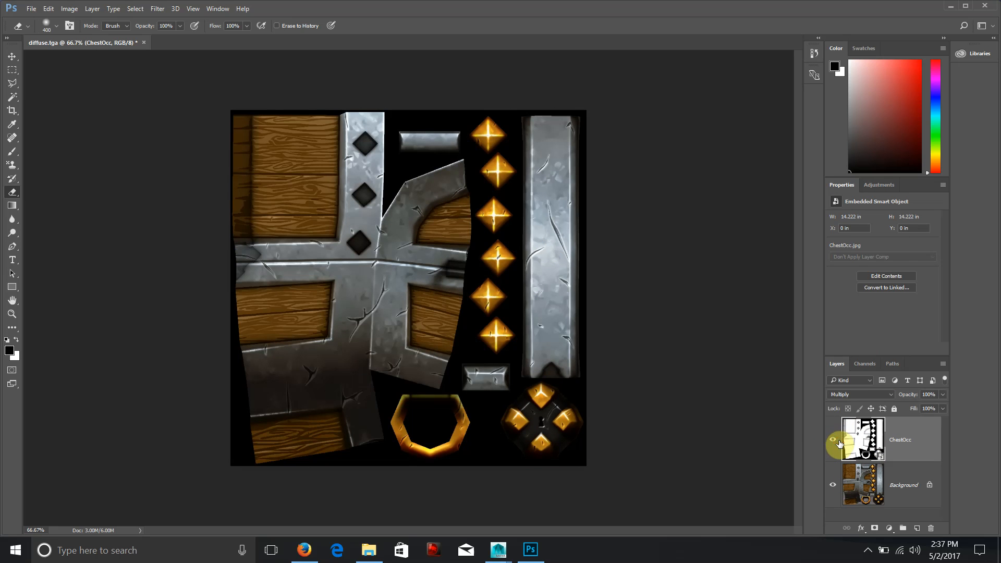
# - Rasterize the ChestOcc smart object layer so the Eraser can edit it
pyautogui.hotkey('alt', 'e')
pyautogui.click(277, 258)
pyautogui.click(532, 216)
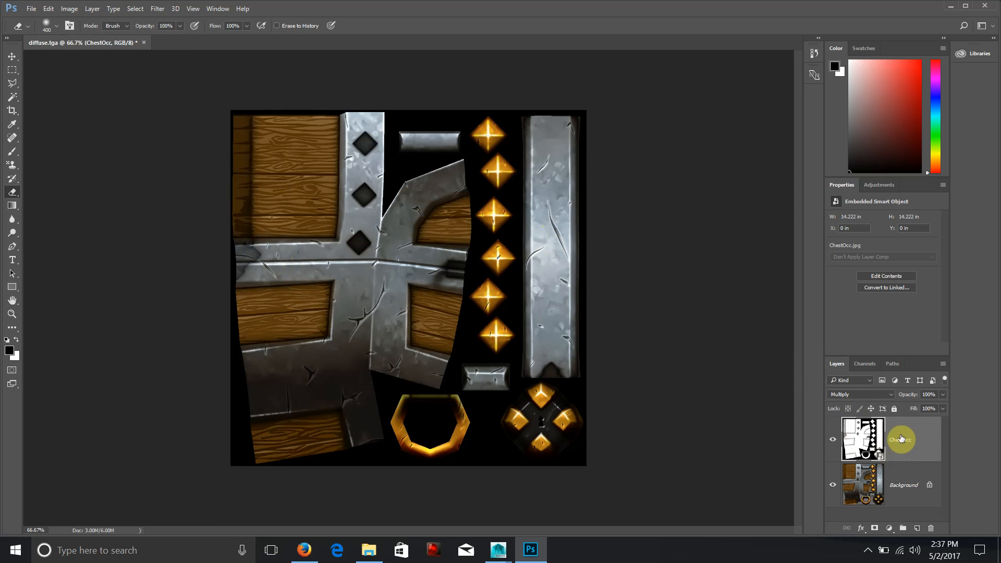
pyautogui.doubleClick(911, 422)
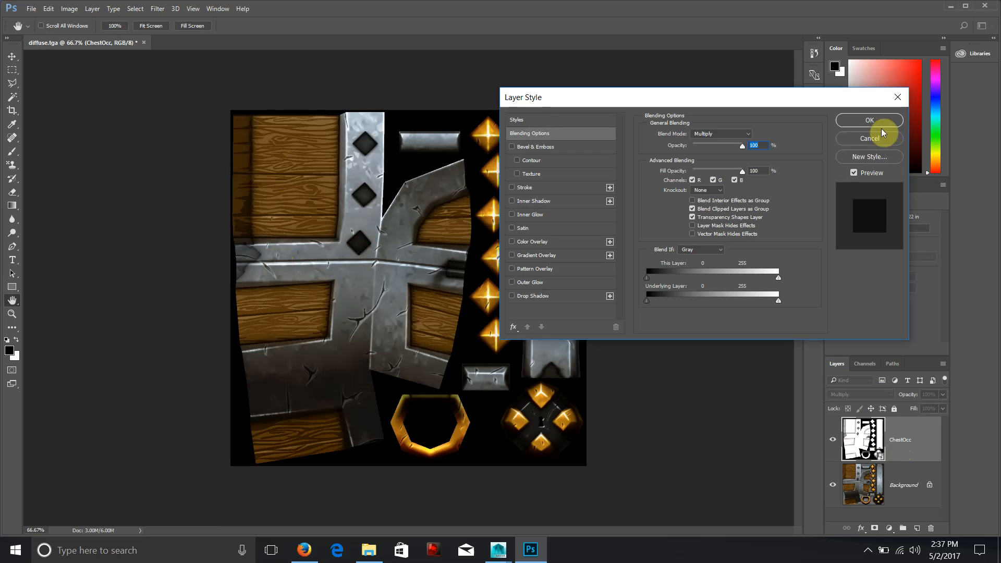
pyautogui.press('Escape')
pyautogui.rightClick(911, 438)
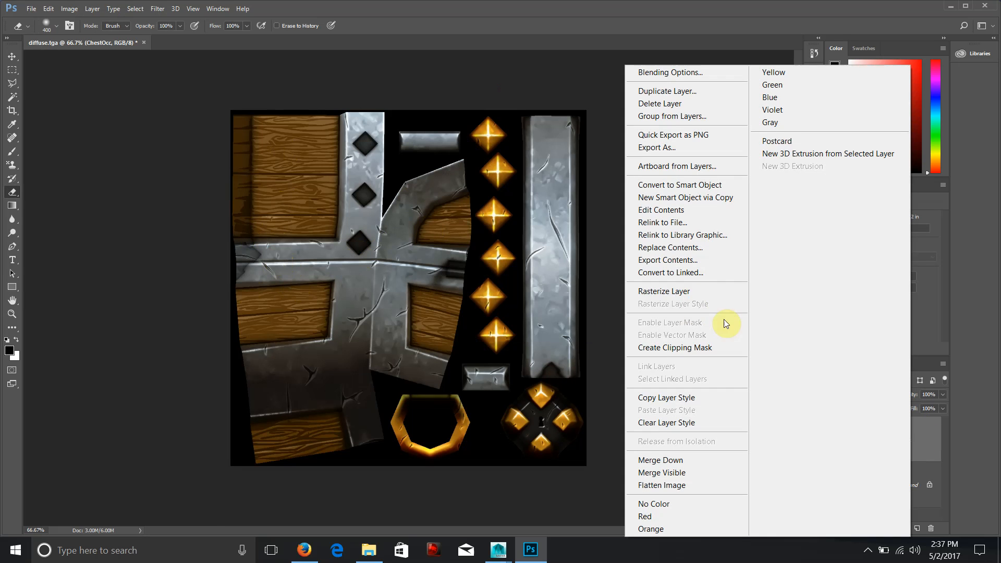
pyautogui.click(672, 291)
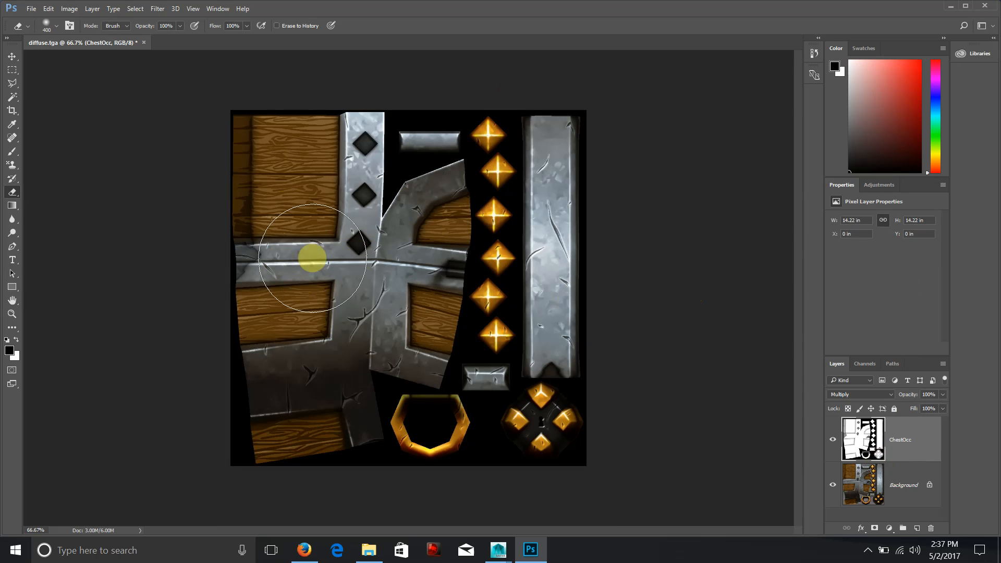
# - Erase the dark smudge at the texture's left edge with a smaller eraser, and undo an extra stroke at the base of the tall metal strip
pyautogui.press('[')
pyautogui.press('[')
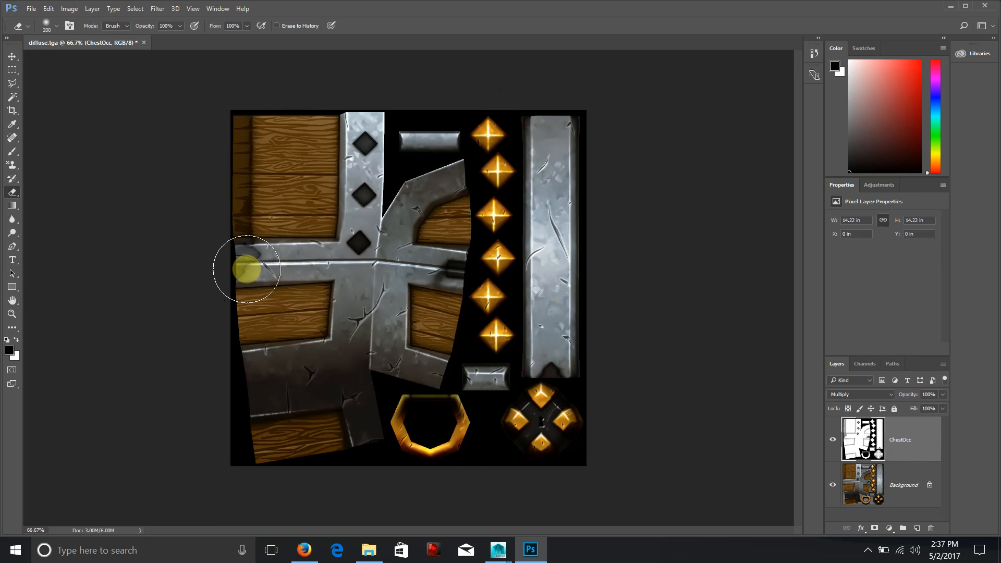
pyautogui.press('[')
pyautogui.moveTo(242, 263)
pyautogui.mouseDown()
pyautogui.moveTo(243, 245)
pyautogui.moveTo(248, 259)
pyautogui.mouseUp()
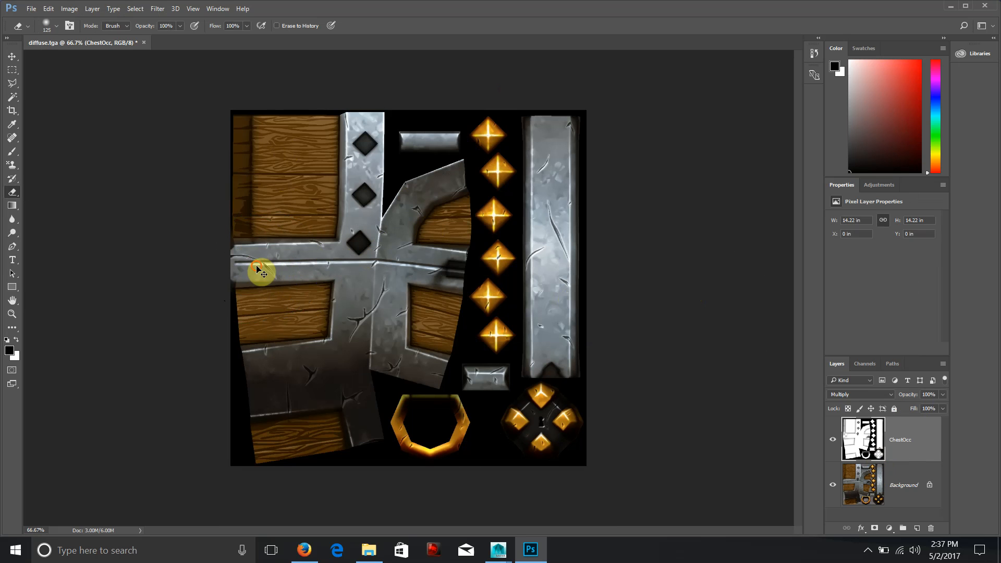
pyautogui.moveTo(259, 266)
pyautogui.mouseDown()
pyautogui.moveTo(277, 272)
pyautogui.moveTo(248, 266)
pyautogui.moveTo(264, 265)
pyautogui.mouseUp()
pyautogui.moveTo(554, 363); pyautogui.dragTo(549, 357)
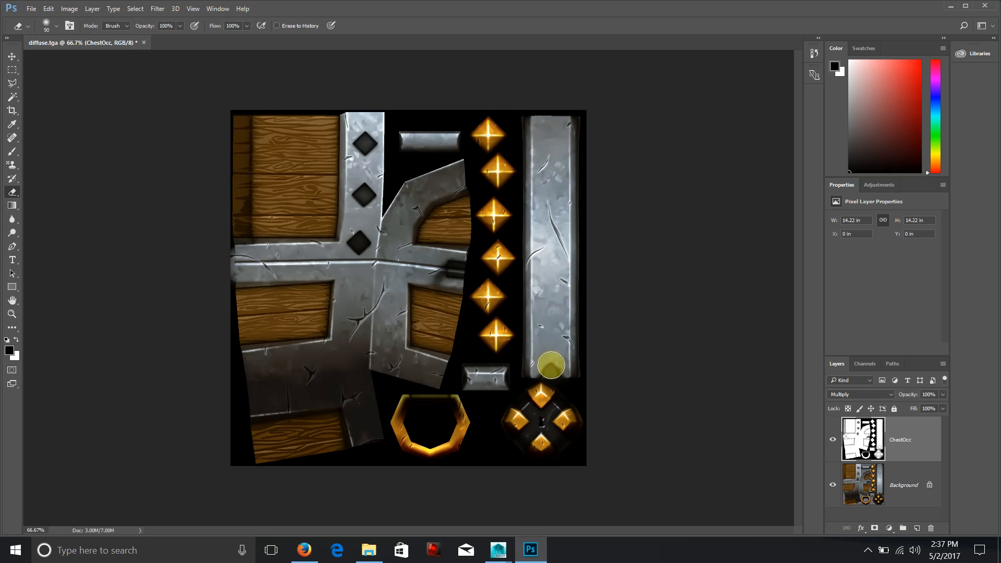
pyautogui.hotkey('ctrl', 'z')
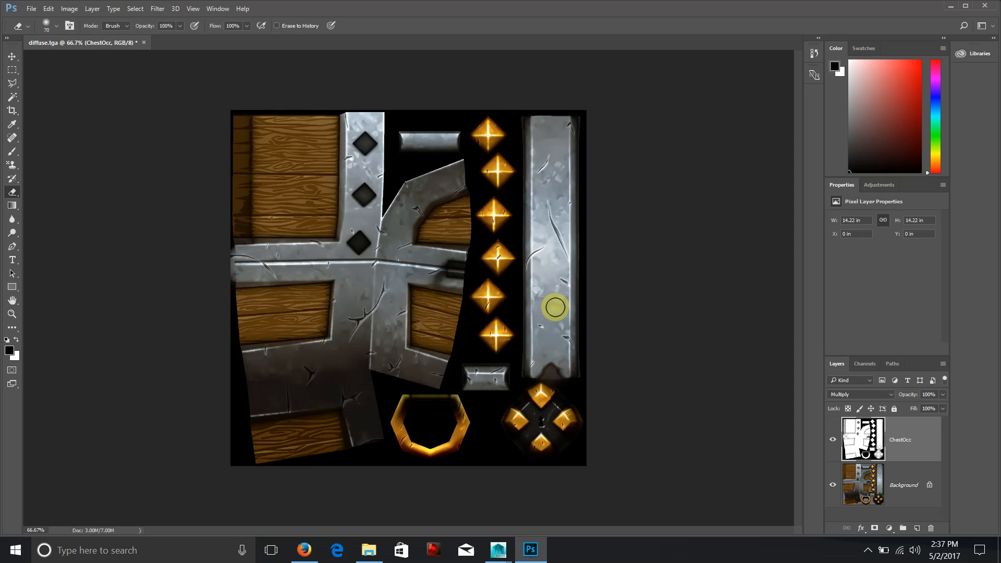
# - Save a copy of the combined texture as a JPEG named Newdiffuse in the Chest folder
pyautogui.hotkey('ctrl', 'shift', 's')
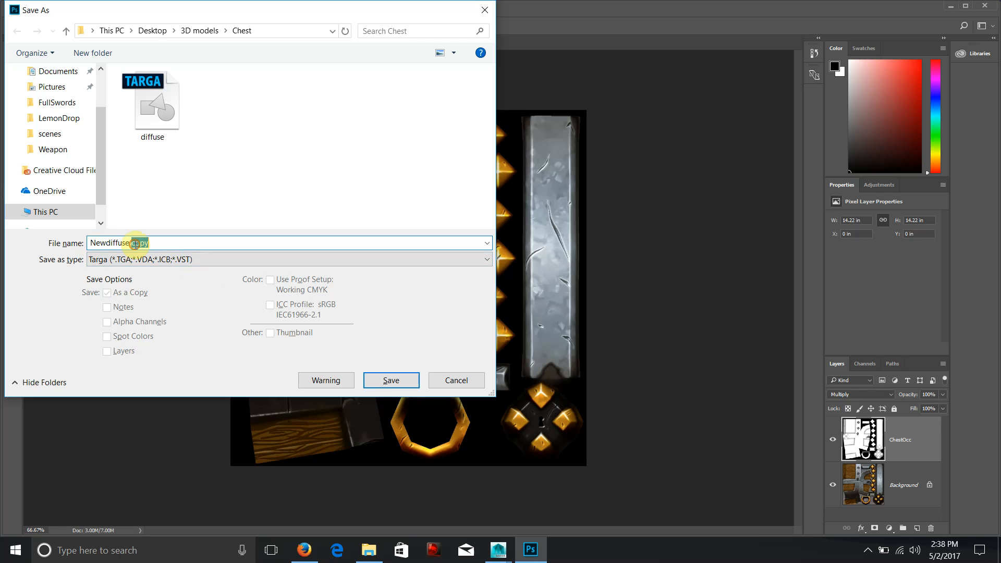
pyautogui.click(145, 259)
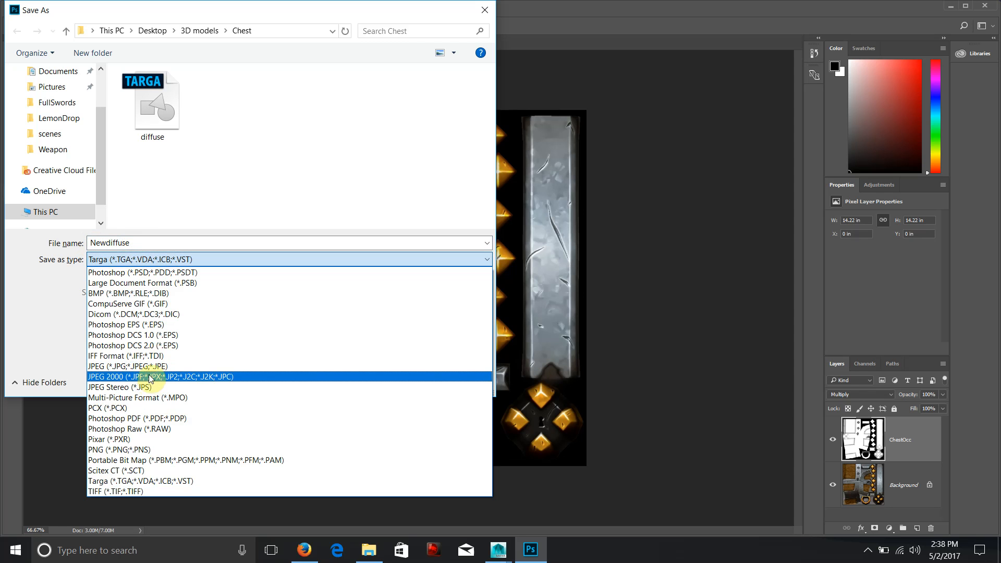
pyautogui.click(152, 315)
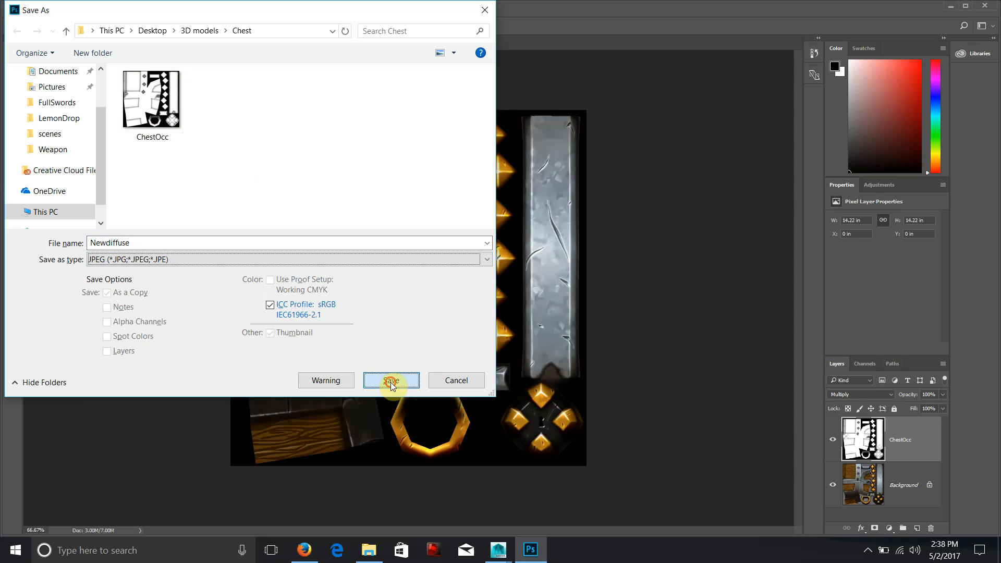
pyautogui.click(391, 381)
pyautogui.click(561, 148)
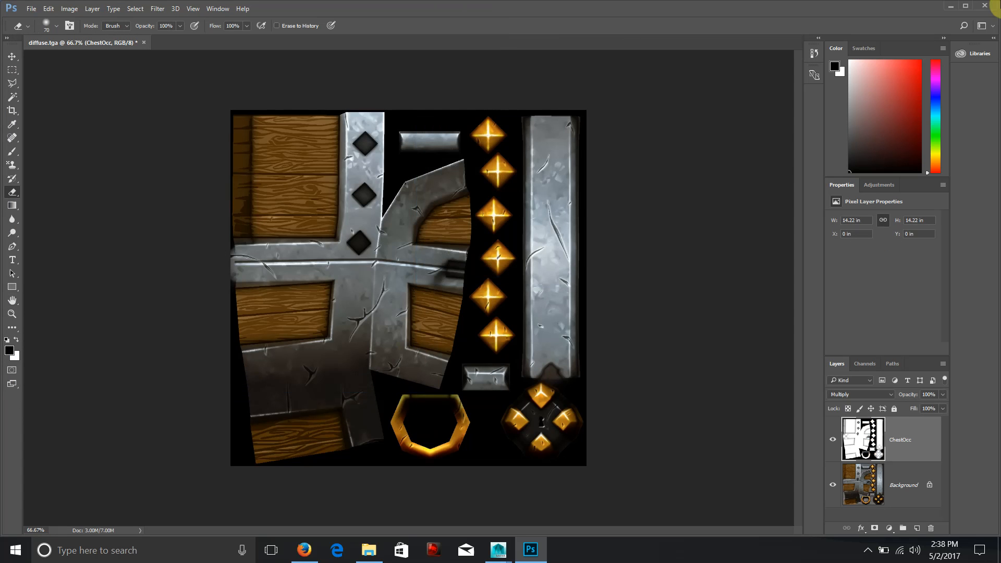
# - Switch to Maya, duplicate the whole chest and move the copy about 109 units along X, beside the original
pyautogui.moveTo(498, 550)
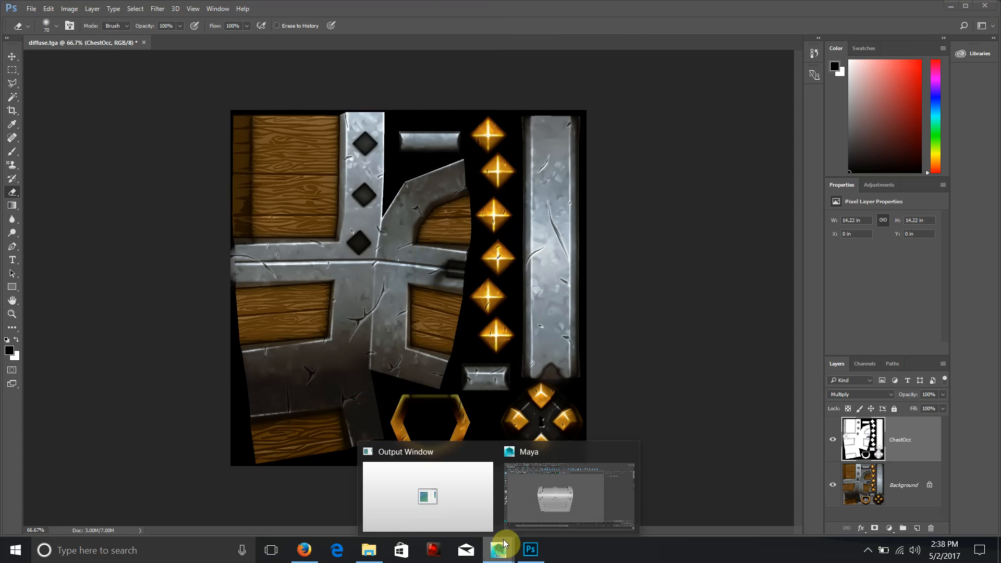
pyautogui.click(536, 503)
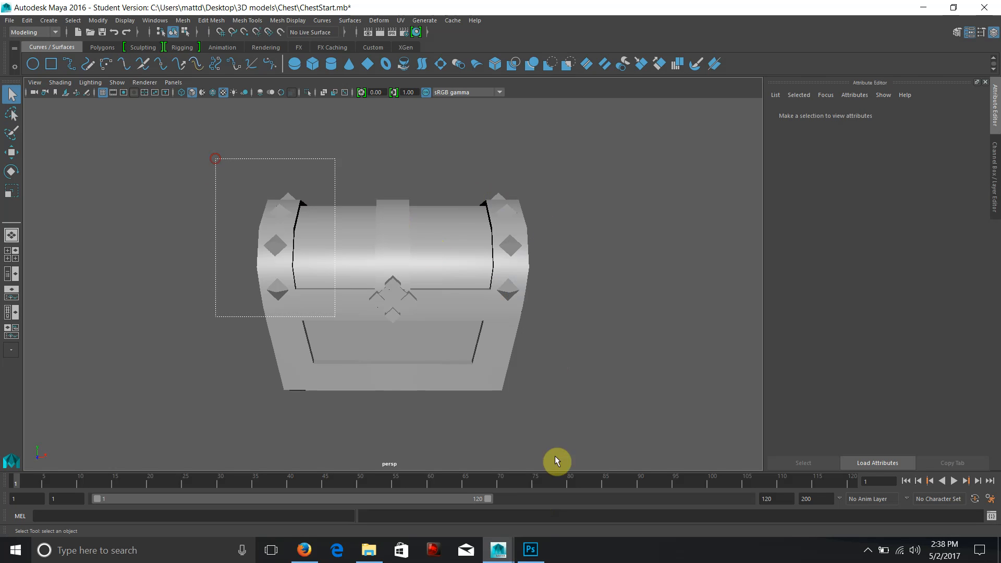
pyautogui.click(335, 320)
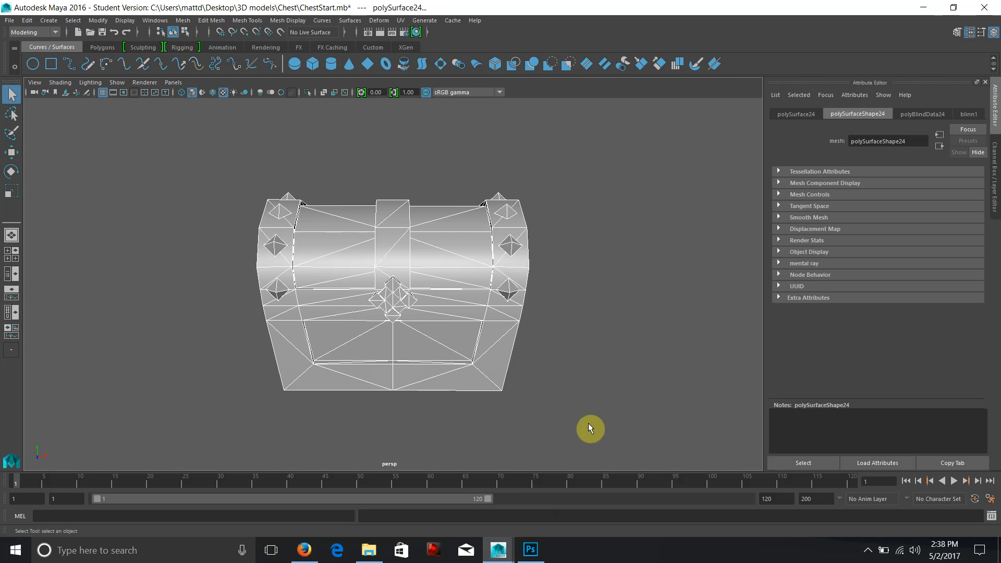
pyautogui.click(974, 114)
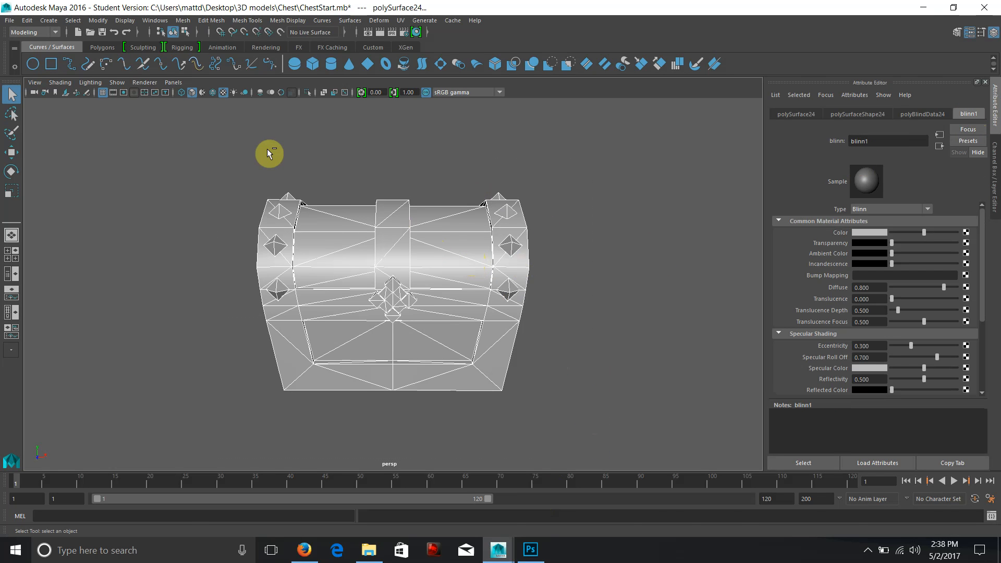
pyautogui.hotkey('ctrl', 'd')
pyautogui.press('w')
pyautogui.moveTo(489, 363); pyautogui.dragTo(811, 361)
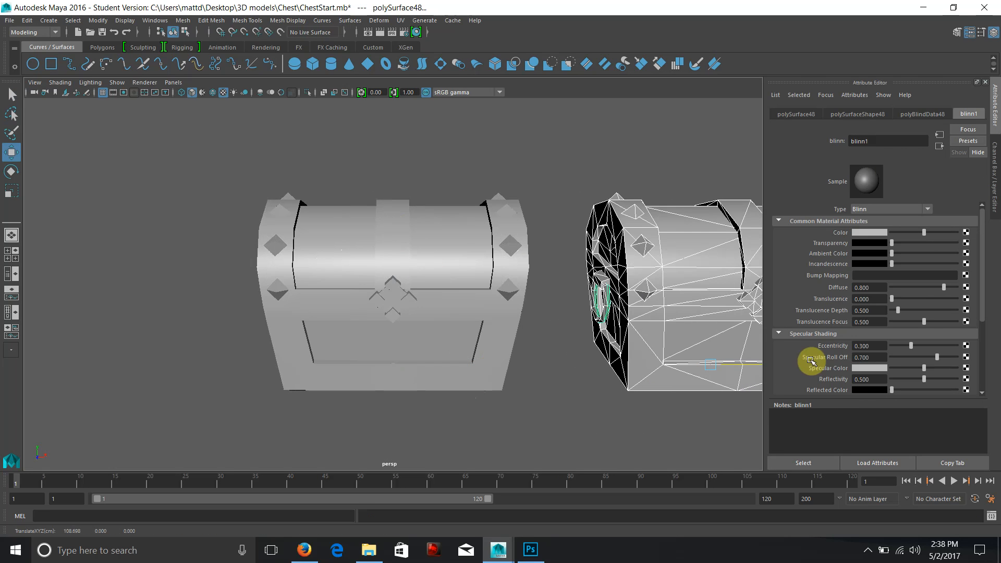
# - Select the original chest and connect a File texture to the Color of its blinn1 material
pyautogui.keyDown('alt'); pyautogui.moveTo(480, 325); pyautogui.dragTo(188, 307, button='middle'); pyautogui.keyUp('alt')
pyautogui.keyDown('alt'); pyautogui.moveTo(187, 306); pyautogui.dragTo(40, 247, button='right'); pyautogui.keyUp('alt')
pyautogui.keyDown('alt'); pyautogui.moveTo(40, 247); pyautogui.dragTo(306, 276); pyautogui.keyUp('alt')
pyautogui.moveTo(156, 217); pyautogui.dragTo(353, 409)
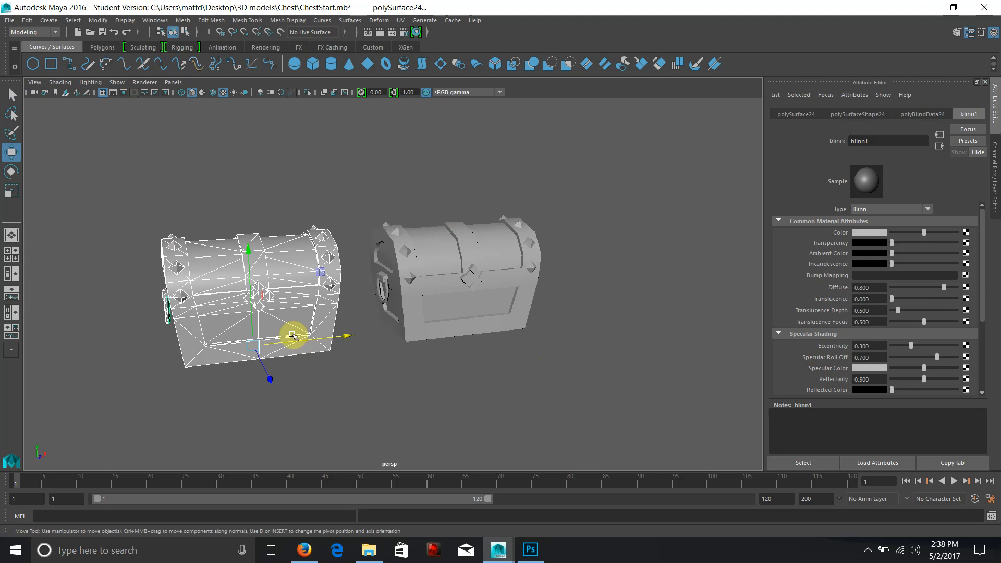
pyautogui.click(965, 232)
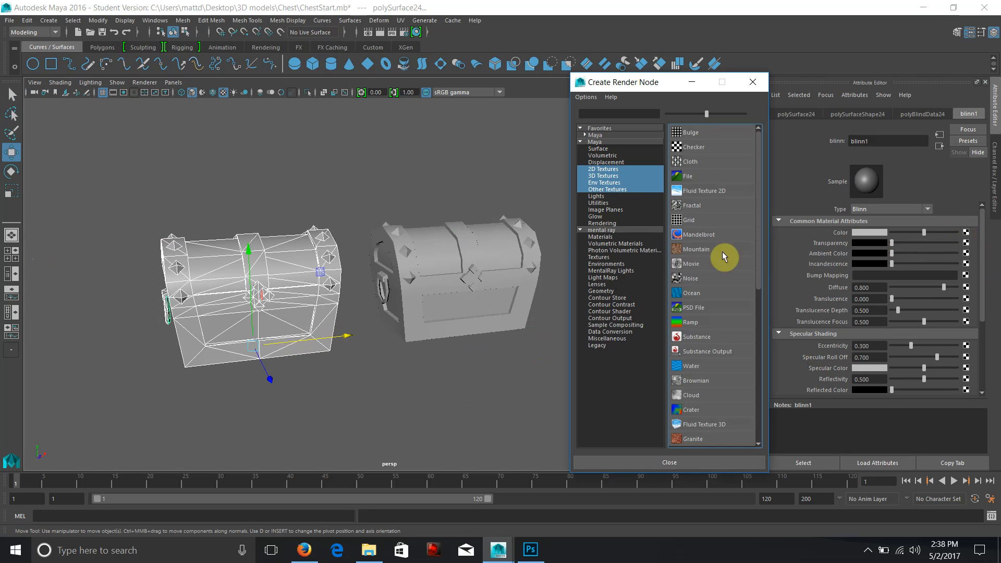
pyautogui.click(704, 176)
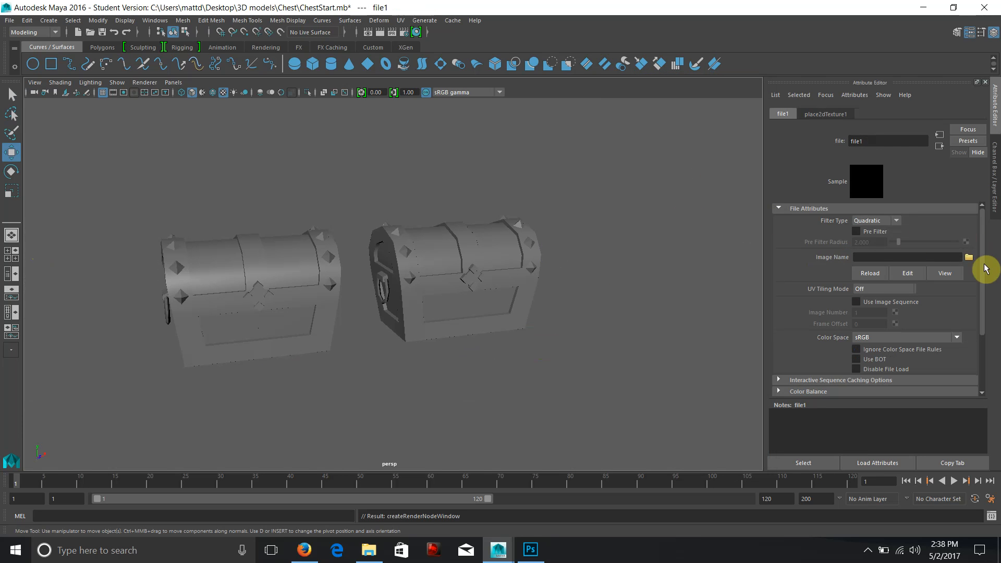
# - Load Newdiffuse.jpg from the Chest folder inside 3D models as the image of the chest's color file texture
pyautogui.moveTo(142, 198); pyautogui.dragTo(368, 418)
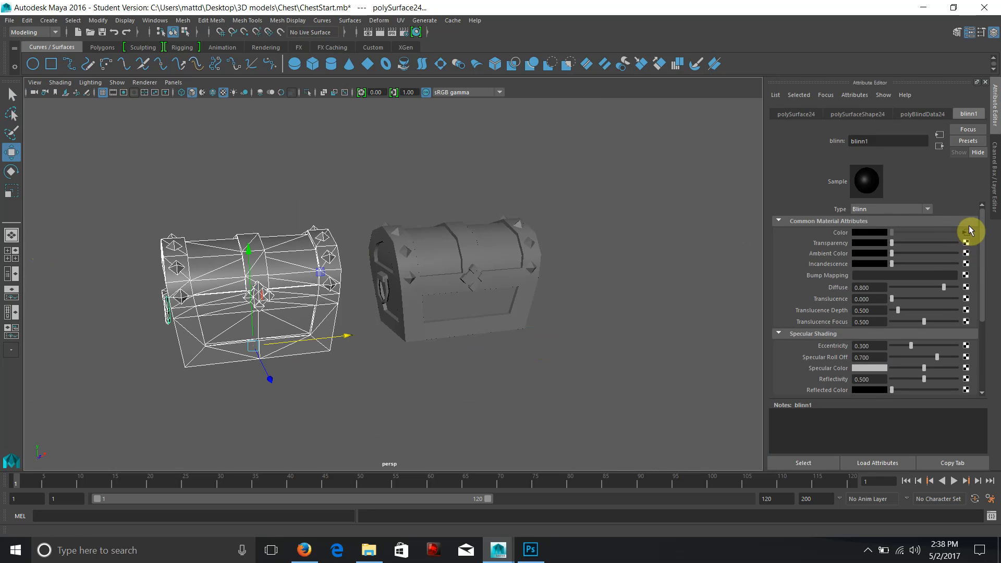
pyautogui.click(967, 233)
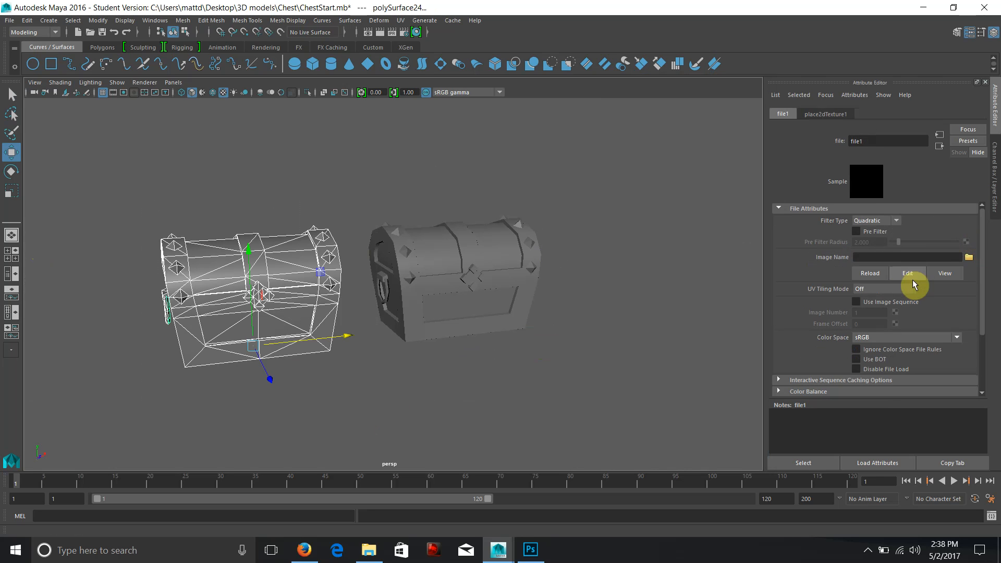
pyautogui.click(968, 257)
pyautogui.click(220, 191)
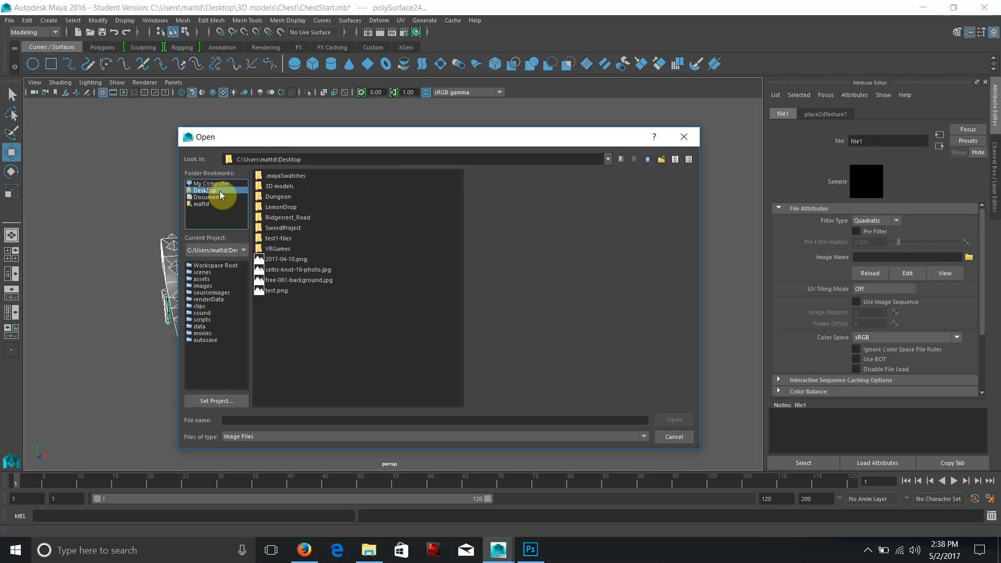
pyautogui.doubleClick(281, 187)
pyautogui.click(272, 178)
pyautogui.doubleClick(272, 180)
pyautogui.click(271, 177)
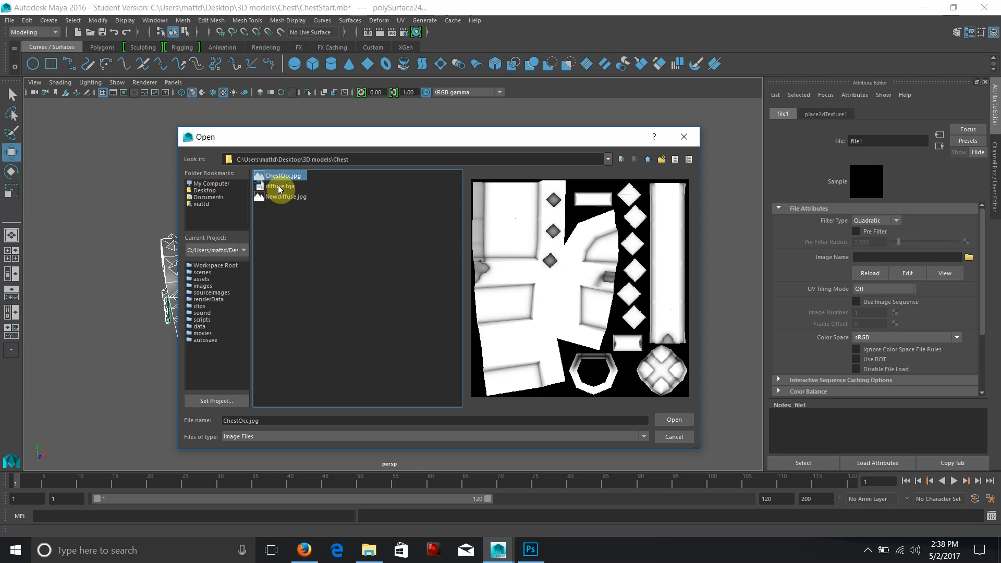
pyautogui.doubleClick(276, 196)
pyautogui.click(356, 191)
pyautogui.keyDown('alt'); pyautogui.moveTo(342, 259); pyautogui.dragTo(388, 333); pyautogui.keyUp('alt')
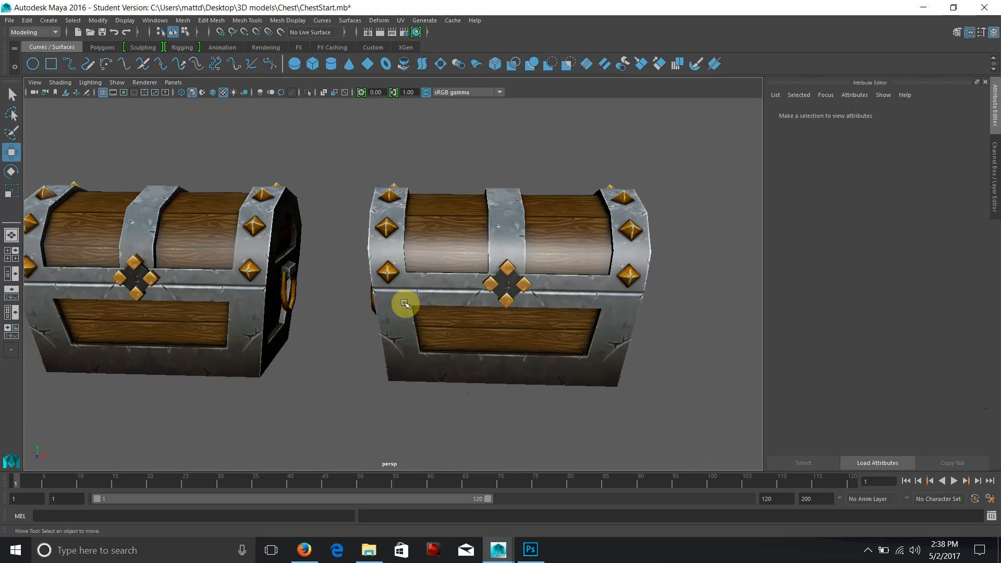
# - Assign a new Lambert material to the whole duplicate chest and connect a File texture to its Color
pyautogui.moveTo(389, 158); pyautogui.dragTo(714, 415)
pyautogui.rightClick(509, 222)
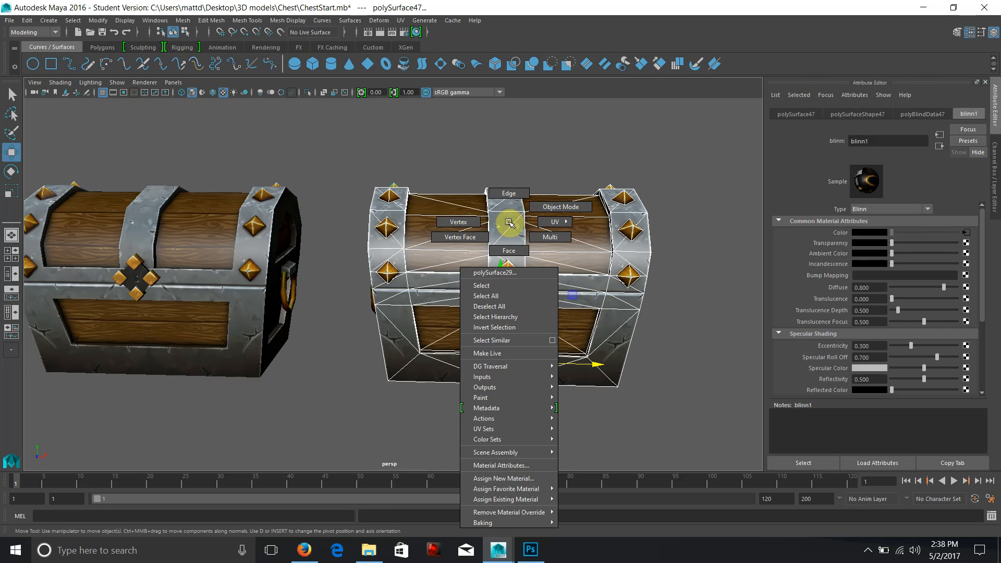
pyautogui.rightClick(532, 251)
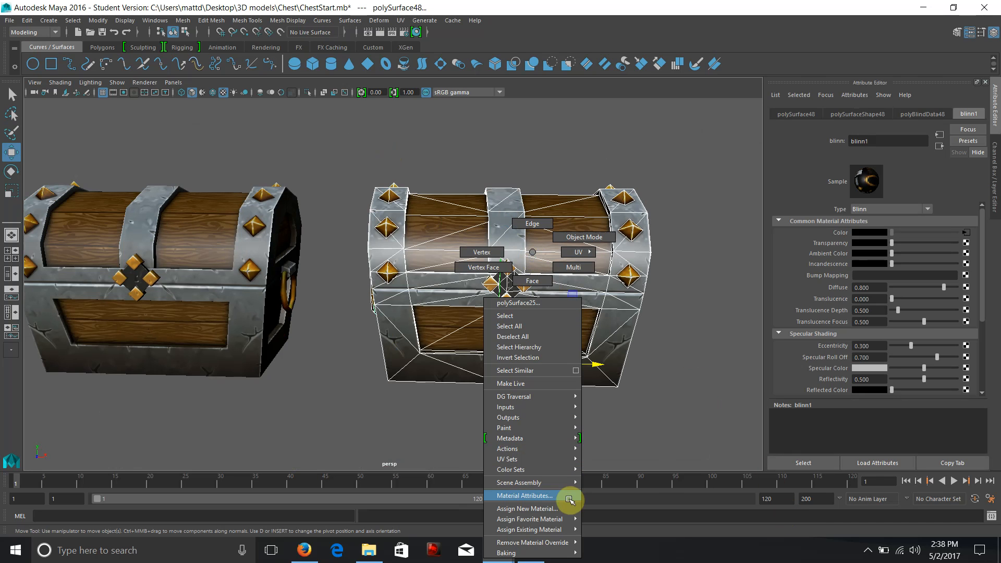
pyautogui.moveTo(574, 522)
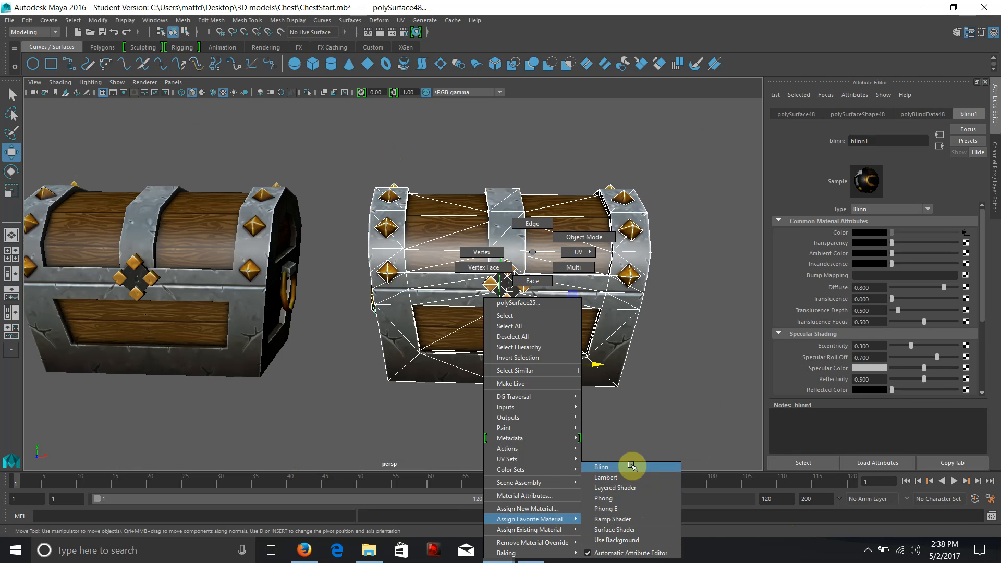
pyautogui.click(633, 476)
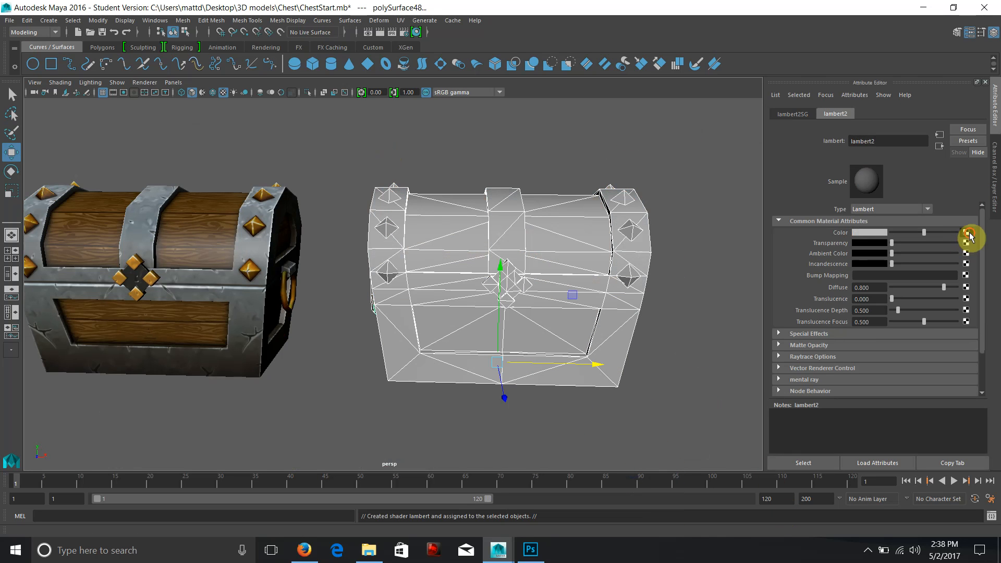
pyautogui.click(967, 233)
pyautogui.click(689, 179)
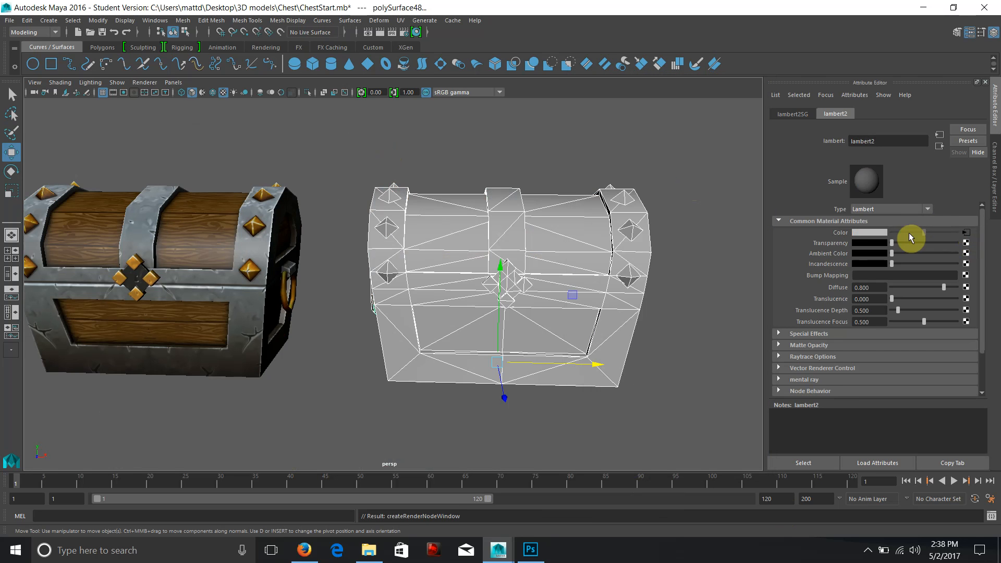
# - Load diffuse.tga from the Chest folder as the image of the duplicate chest's file texture, then deselect the chest
pyautogui.click(967, 258)
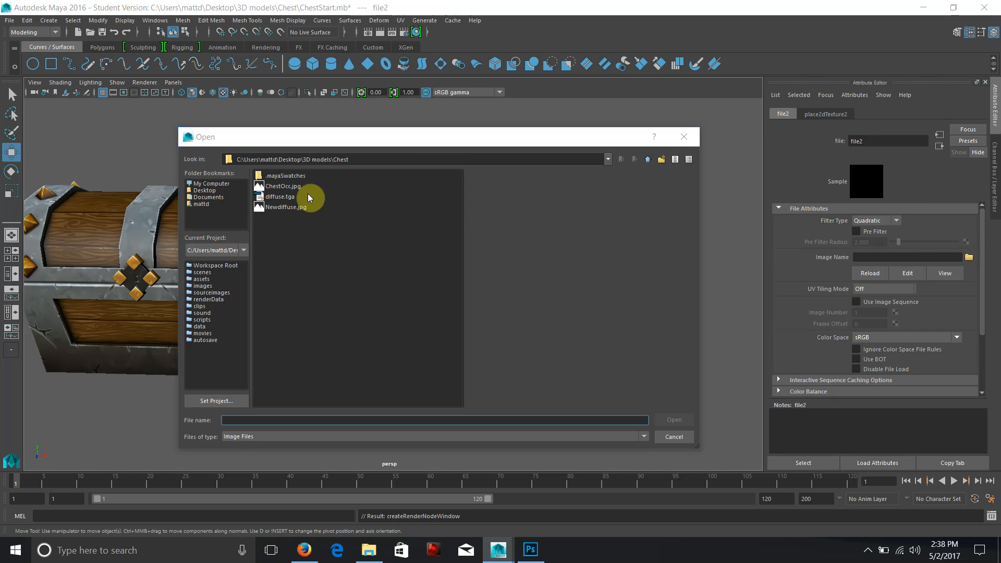
pyautogui.doubleClick(276, 197)
pyautogui.click(337, 200)
# - Compare the shading around the studs, metal bands and wood panels on both chests from close up and several angles
pyautogui.keyDown('alt'); pyautogui.moveTo(376, 206); pyautogui.dragTo(411, 284); pyautogui.keyUp('alt')
pyautogui.keyDown('alt'); pyautogui.moveTo(411, 284); pyautogui.dragTo(455, 215, button='middle'); pyautogui.keyUp('alt')
pyautogui.keyDown('alt'); pyautogui.moveTo(455, 215); pyautogui.dragTo(242, 250); pyautogui.keyUp('alt')
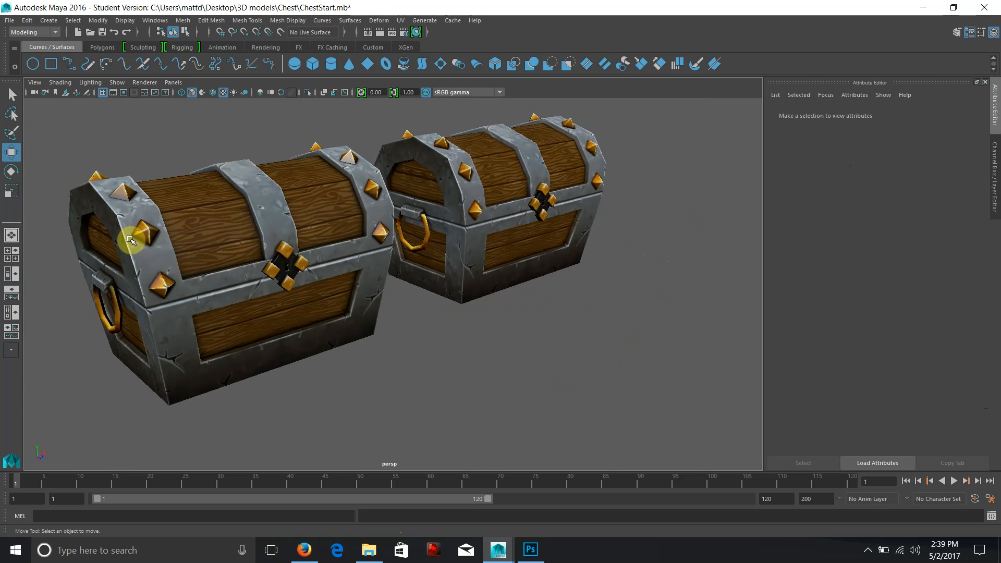
pyautogui.keyDown('alt'); pyautogui.moveTo(196, 250); pyautogui.dragTo(250, 259, button='right'); pyautogui.keyUp('alt')
pyautogui.keyDown('alt'); pyautogui.moveTo(250, 259); pyautogui.dragTo(417, 307, button='middle'); pyautogui.keyUp('alt')
pyautogui.keyDown('alt'); pyautogui.moveTo(417, 306); pyautogui.dragTo(477, 330, button='right'); pyautogui.keyUp('alt')
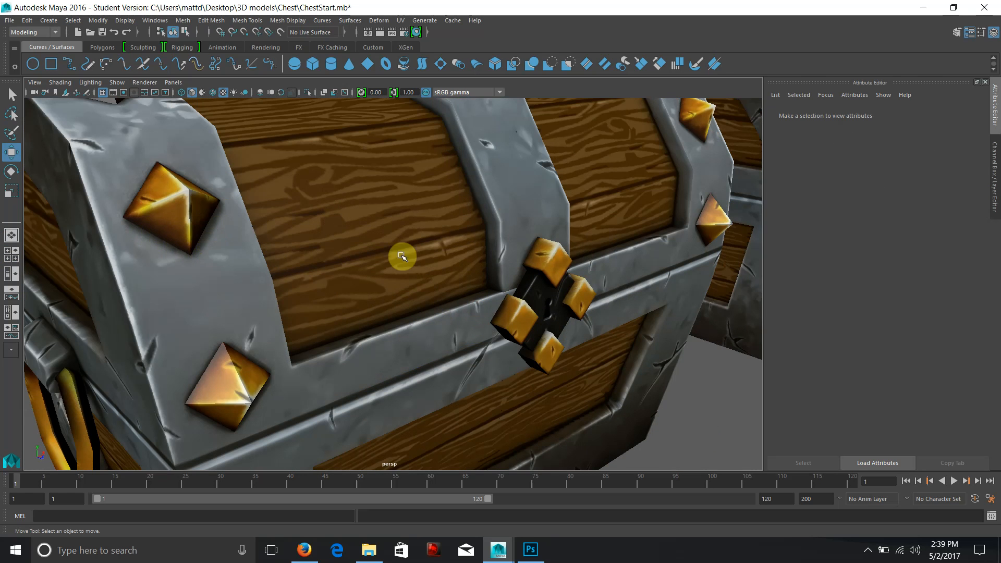
pyautogui.keyDown('alt'); pyautogui.moveTo(407, 235); pyautogui.dragTo(190, 339, button='middle'); pyautogui.keyUp('alt')
pyautogui.keyDown('alt'); pyautogui.moveTo(120, 333); pyautogui.dragTo(188, 346, button='right'); pyautogui.keyUp('alt')
pyautogui.keyDown('alt'); pyautogui.moveTo(202, 230); pyautogui.dragTo(188, 242, button='middle'); pyautogui.keyUp('alt')
pyautogui.keyDown('alt'); pyautogui.moveTo(188, 241); pyautogui.dragTo(78, 237, button='right'); pyautogui.keyUp('alt')
pyautogui.keyDown('alt'); pyautogui.moveTo(547, 299); pyautogui.dragTo(503, 284); pyautogui.keyUp('alt')
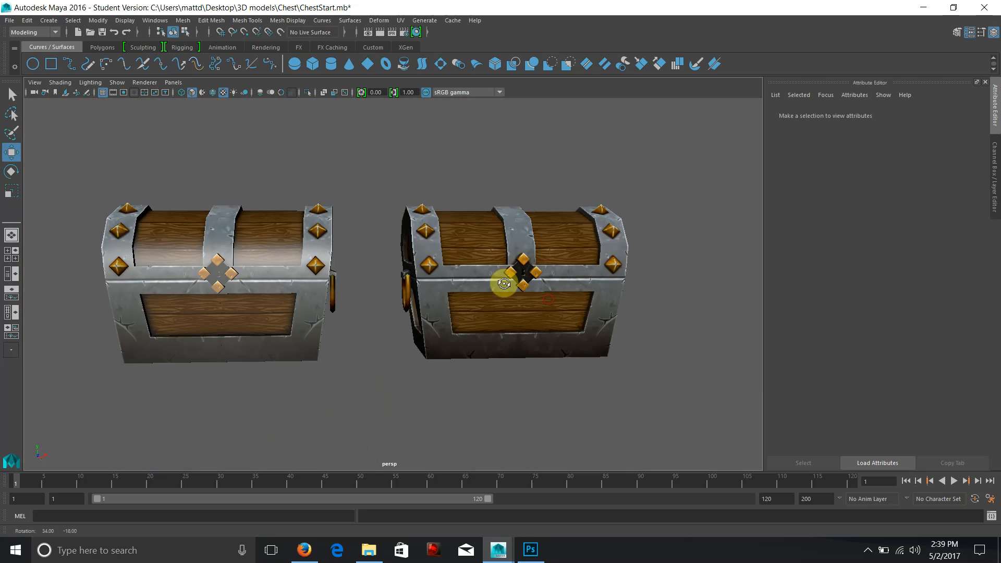
# - Inspect the color texture of the duplicate chest's Lambert material and compare it with the original chest
pyautogui.click(530, 264)
pyautogui.click(963, 117)
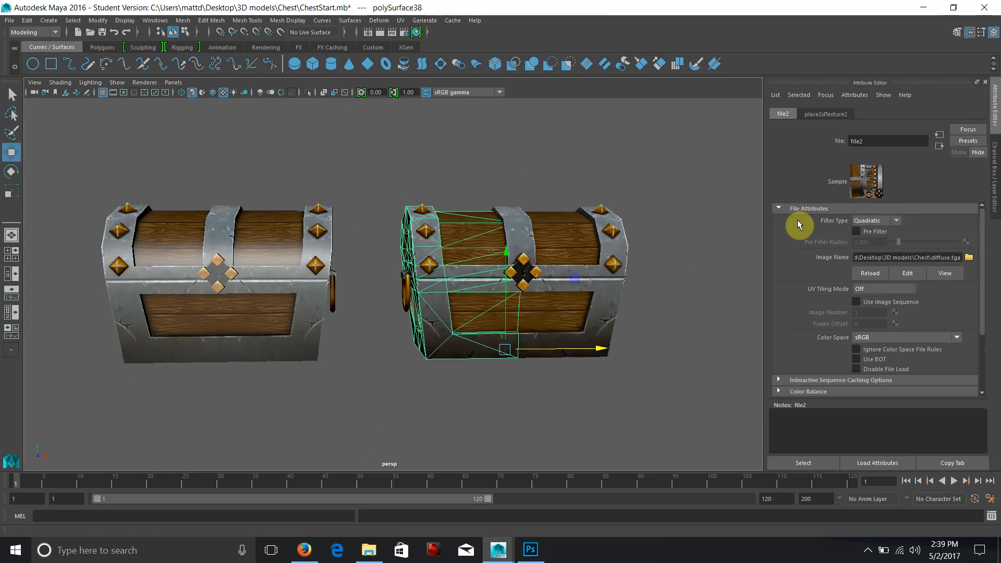
pyautogui.click(272, 256)
pyautogui.keyDown('alt'); pyautogui.moveTo(271, 256); pyautogui.dragTo(370, 284); pyautogui.keyUp('alt')
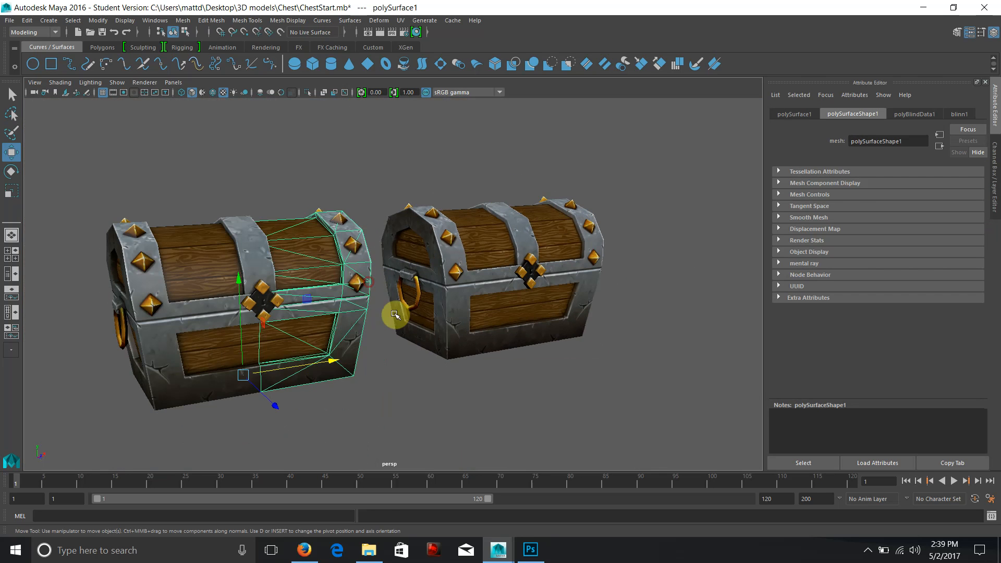
pyautogui.click(440, 385)
# - Delete the duplicate chest together with its leftover stud pieces, keeping only the original chest
pyautogui.keyDown('alt'); pyautogui.moveTo(439, 385); pyautogui.dragTo(670, 428); pyautogui.keyUp('alt')
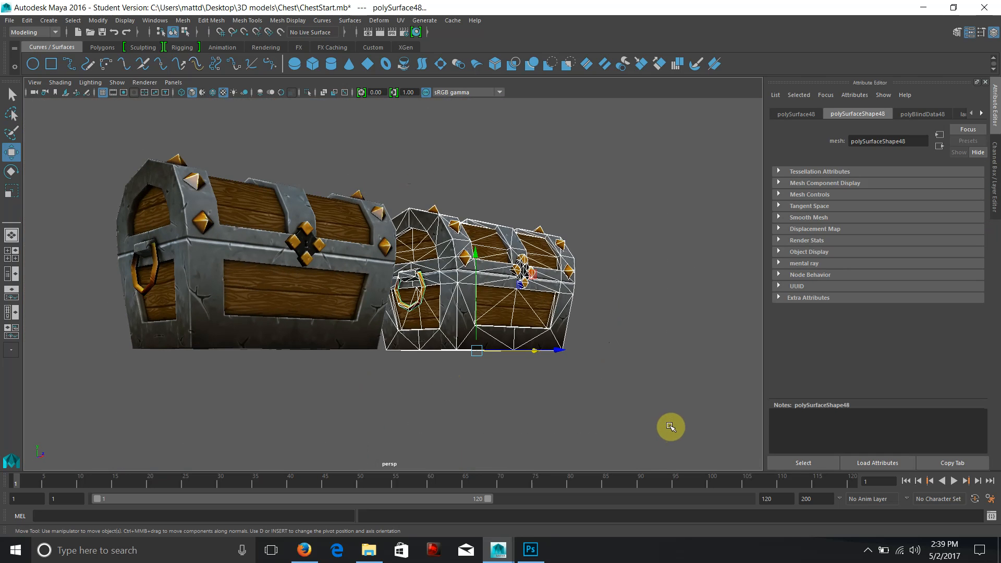
pyautogui.press('Delete')
pyautogui.keyDown('alt'); pyautogui.moveTo(112, 330); pyautogui.dragTo(78, 353); pyautogui.keyUp('alt')
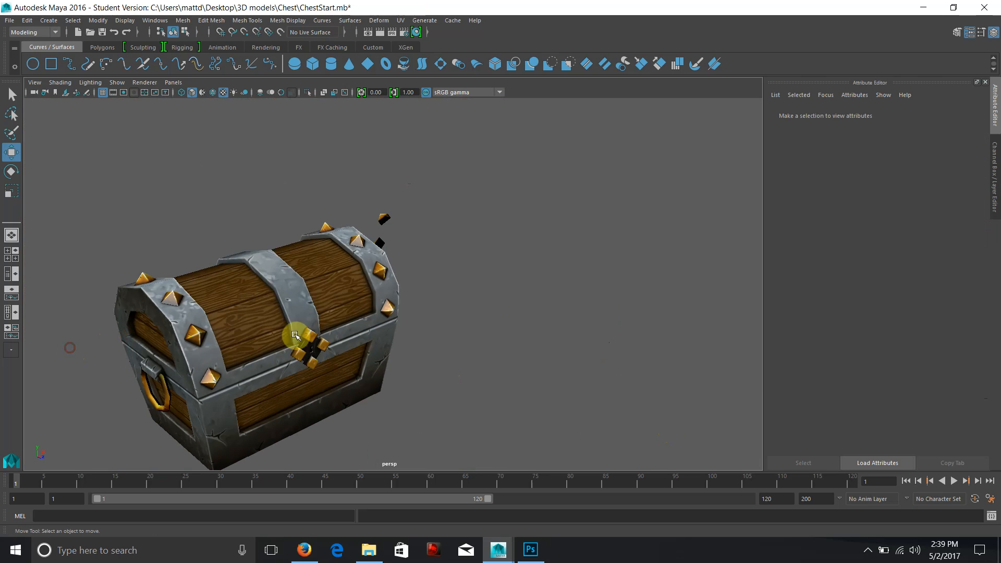
pyautogui.keyDown('alt'); pyautogui.moveTo(286, 353); pyautogui.dragTo(268, 324); pyautogui.keyUp('alt')
pyautogui.moveTo(377, 188); pyautogui.dragTo(458, 307)
pyautogui.press('Delete')
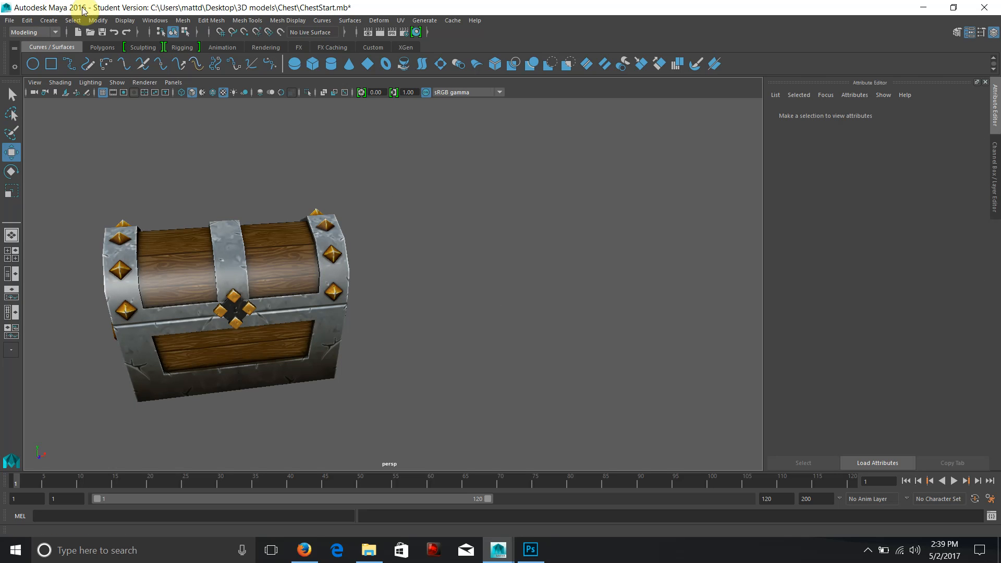
# - Select the whole chest and review the mental ray Batch Bake options, then close them without baking
pyautogui.moveTo(72, 186); pyautogui.dragTo(420, 402)
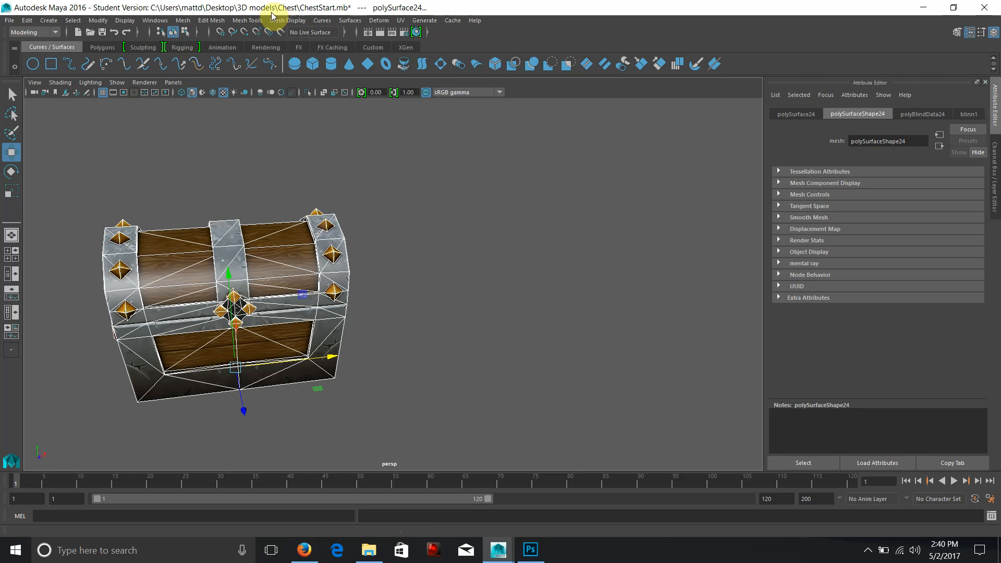
pyautogui.click(287, 20)
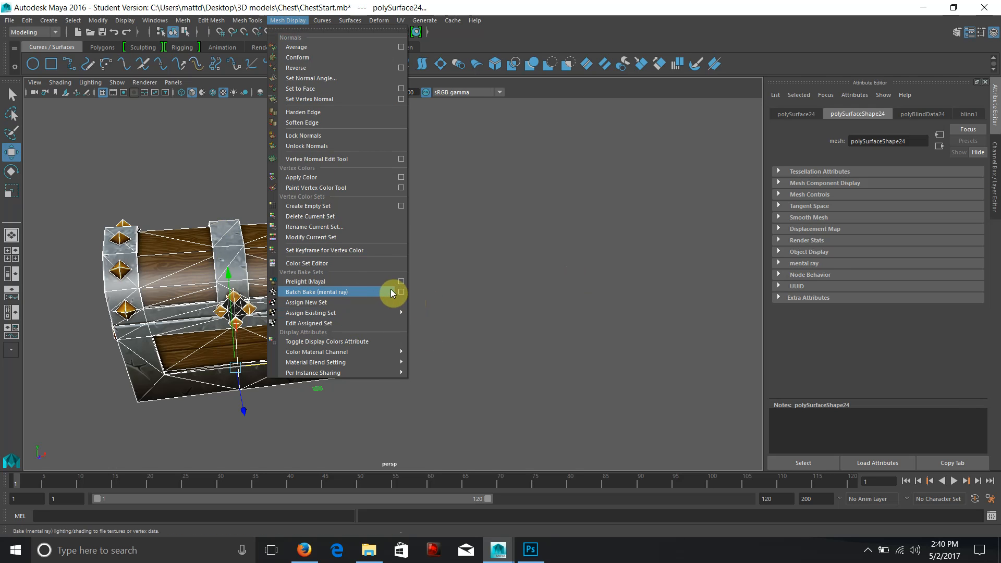
pyautogui.click(403, 292)
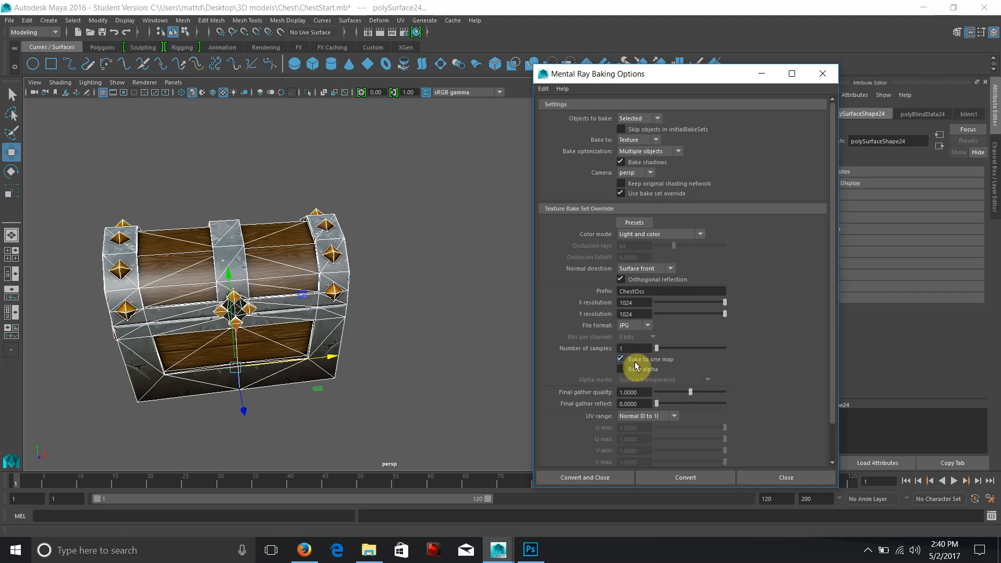
pyautogui.click(772, 479)
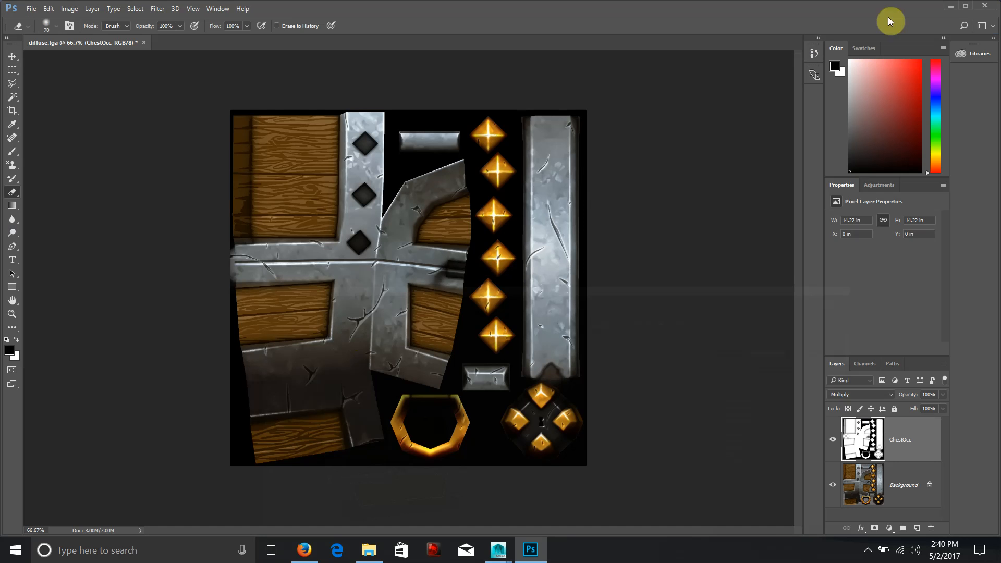
# - Switch to Photoshop and toggle the ChestOcc layer's visibility to compare the diffuse texture with and without occlusion
pyautogui.click(921, 8)
pyautogui.click(832, 441)
pyautogui.click(833, 442)
pyautogui.click(834, 443)
pyautogui.click(833, 442)
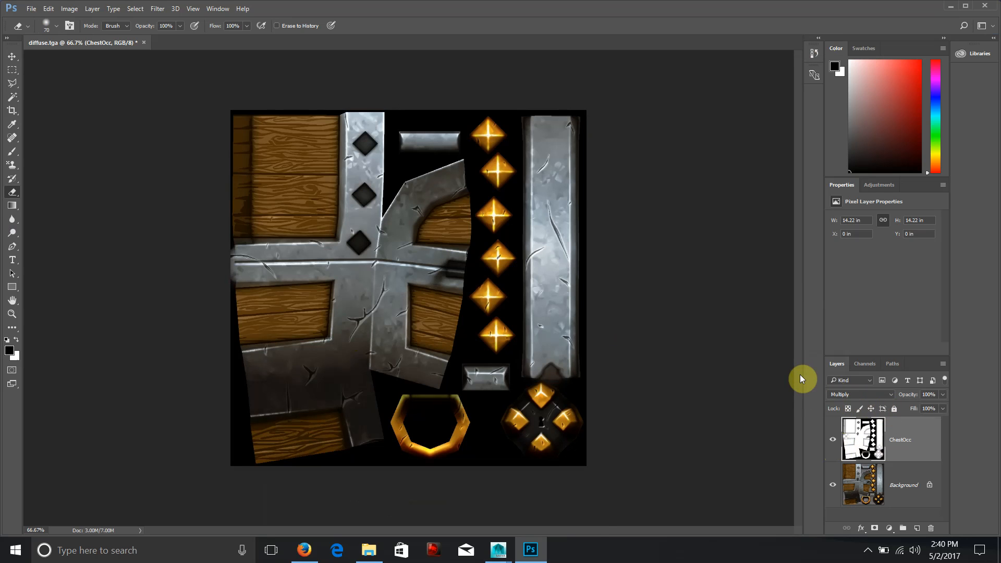
# - Switch to the Chest folder in File Explorer and select the ChestOcc image
pyautogui.click(949, 7)
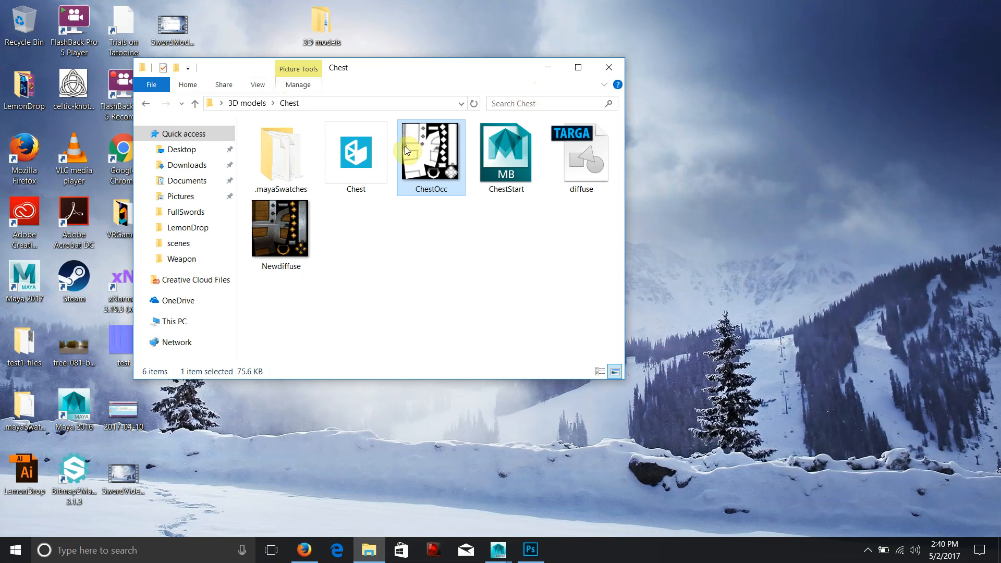
pyautogui.click(414, 156)
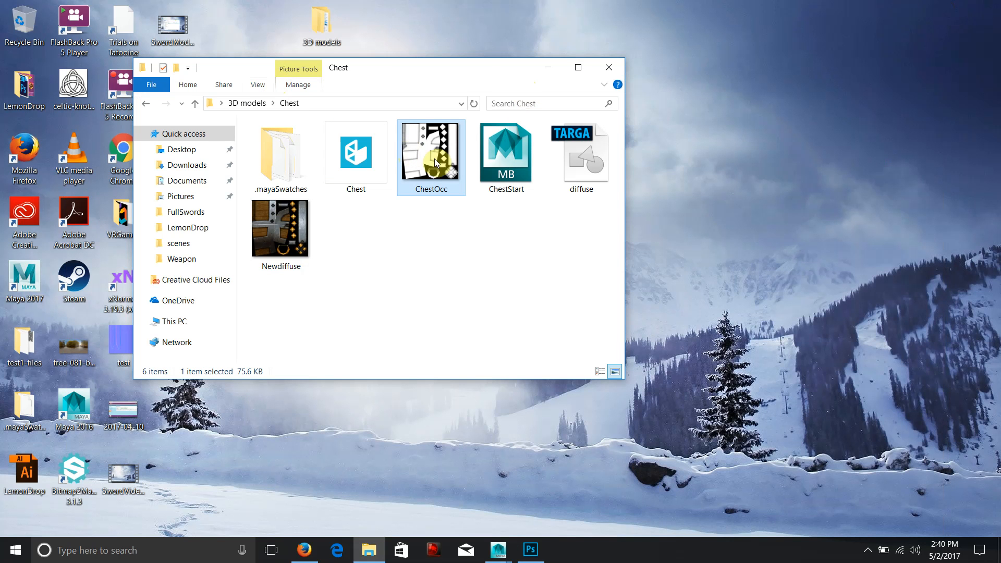